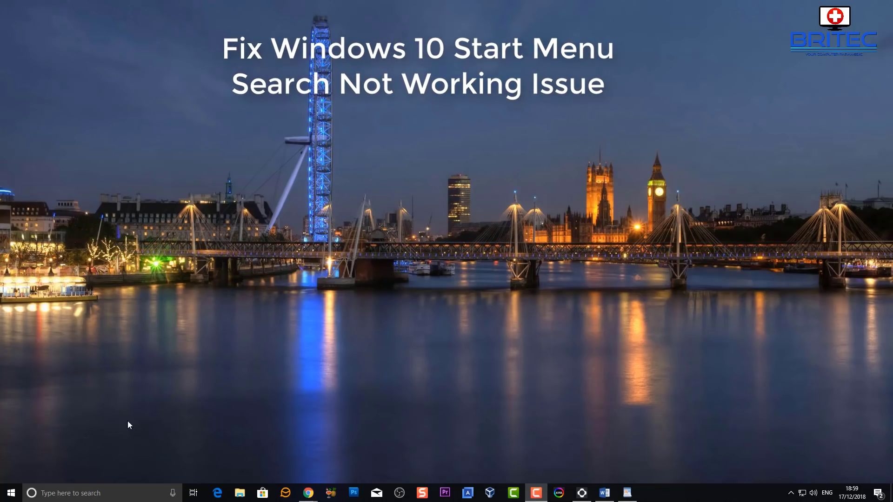
- Open the Start menu from the taskbar to display the app list and tiles
click(9, 495)
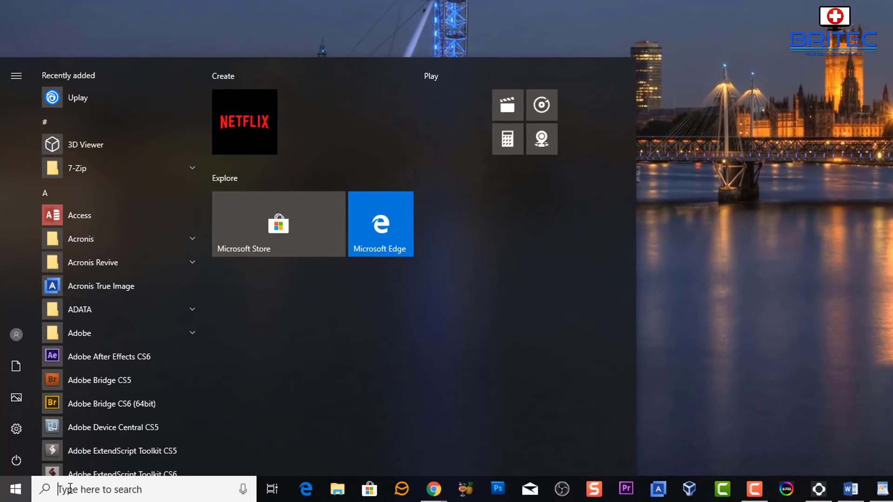
- Search for chrome, Acronis and restore in turn, seeing blank results each time, then dismiss search
click(68, 489)
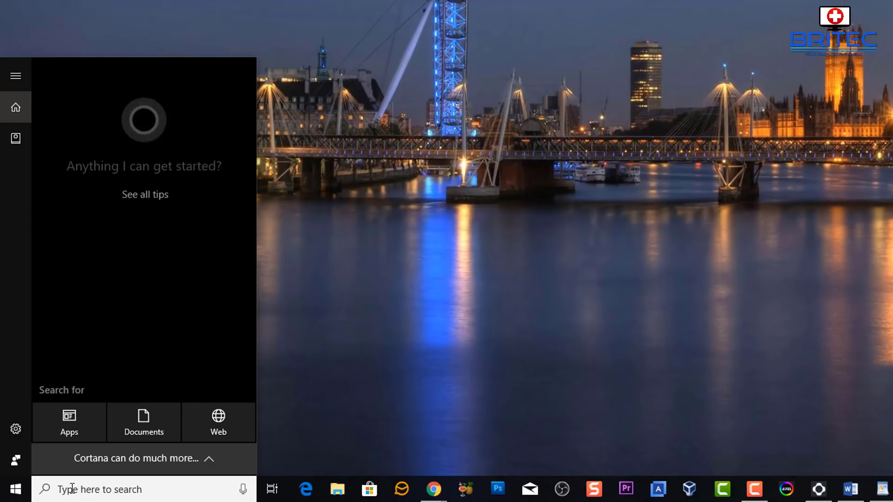
text(chrome)
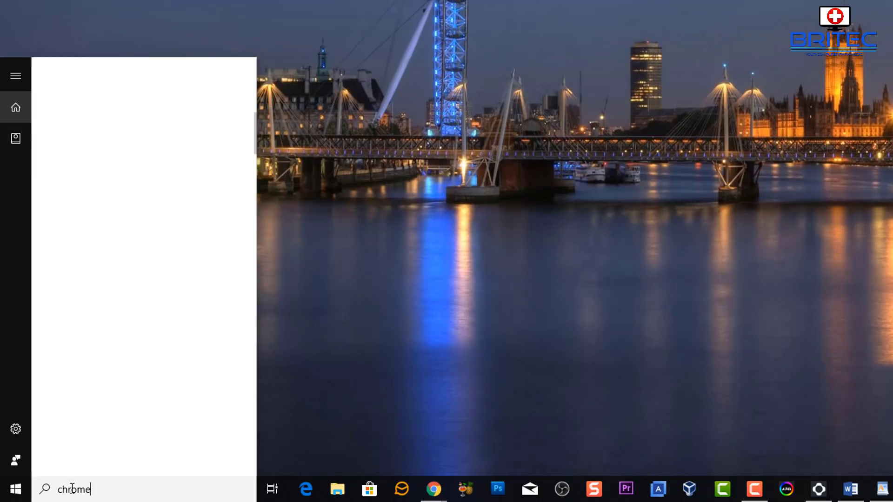
key(BackSpace)
key(BackSpace)
key(BackSpace)
key(BackSpace)
key(BackSpace)
key(BackSpace)
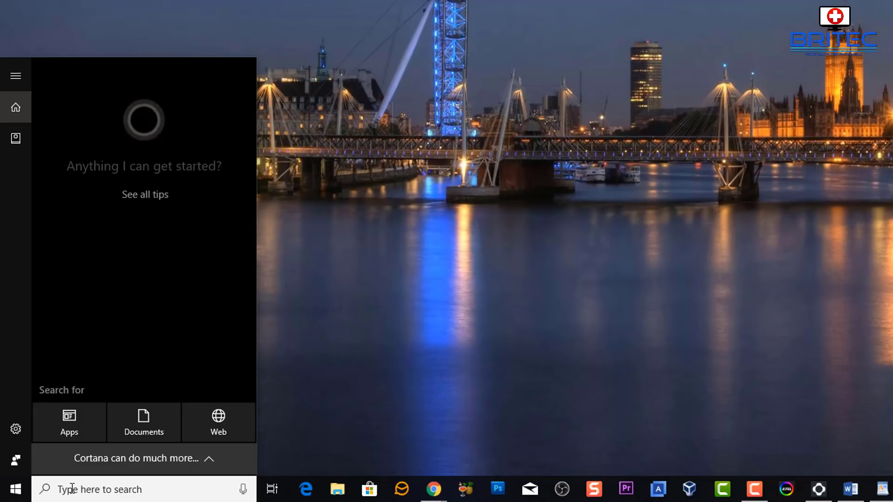
text(Acronis)
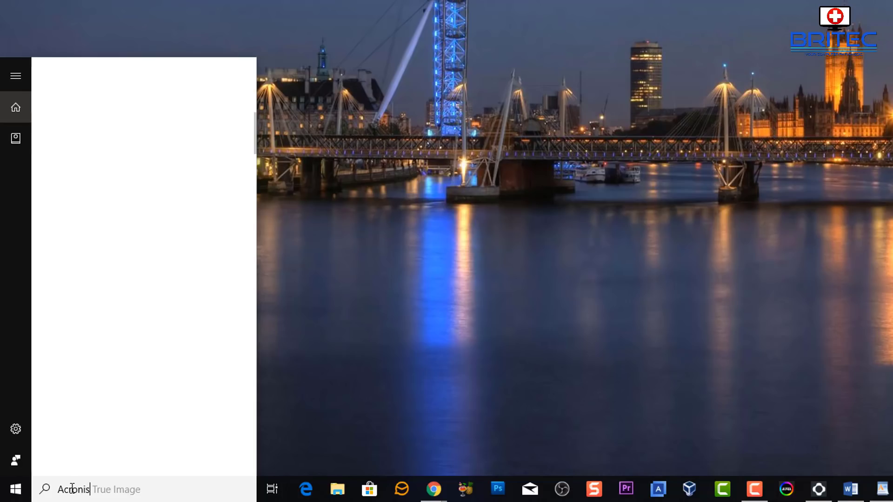
key(BackSpace)
key(BackSpace)
key(BackSpace)
key(BackSpace)
key(BackSpace)
key(BackSpace)
key(BackSpace)
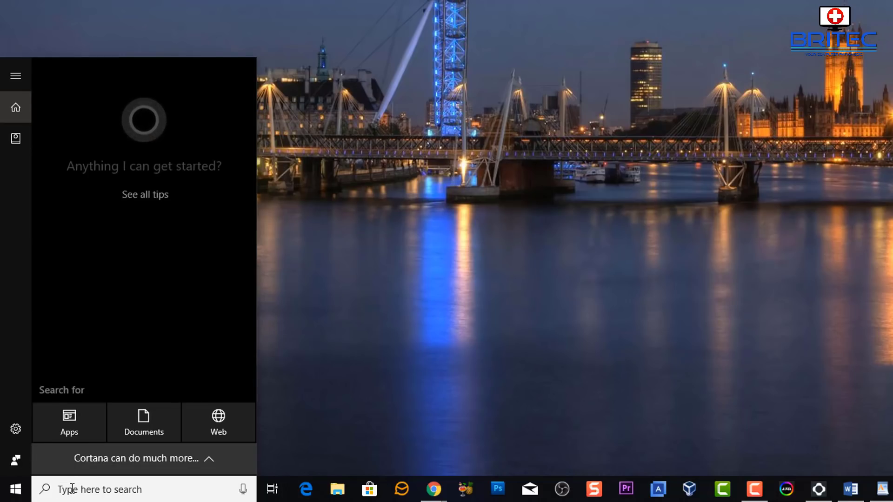
text(restore)
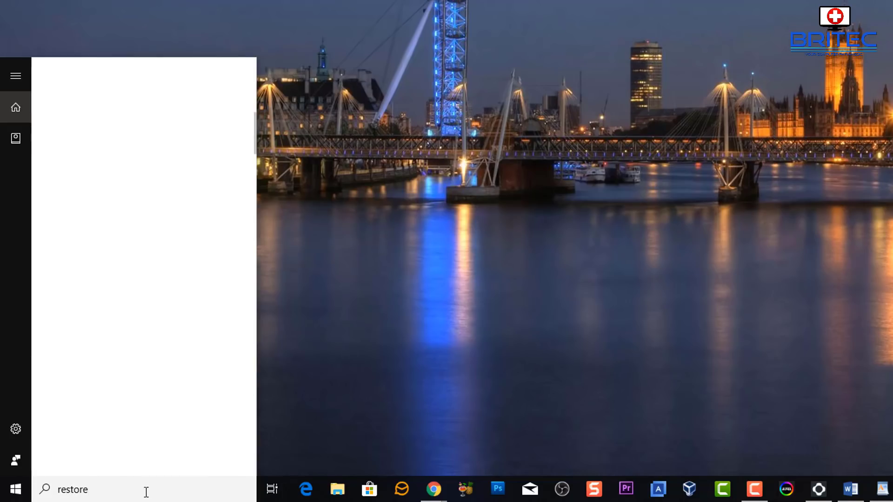
key(BackSpace)
key(BackSpace)
key(BackSpace)
key(BackSpace)
key(BackSpace)
key(BackSpace)
key(BackSpace)
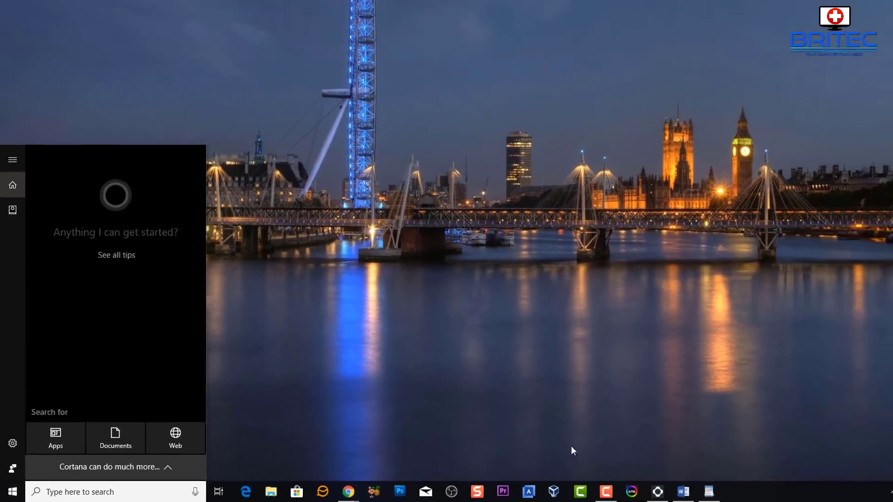
click(571, 445)
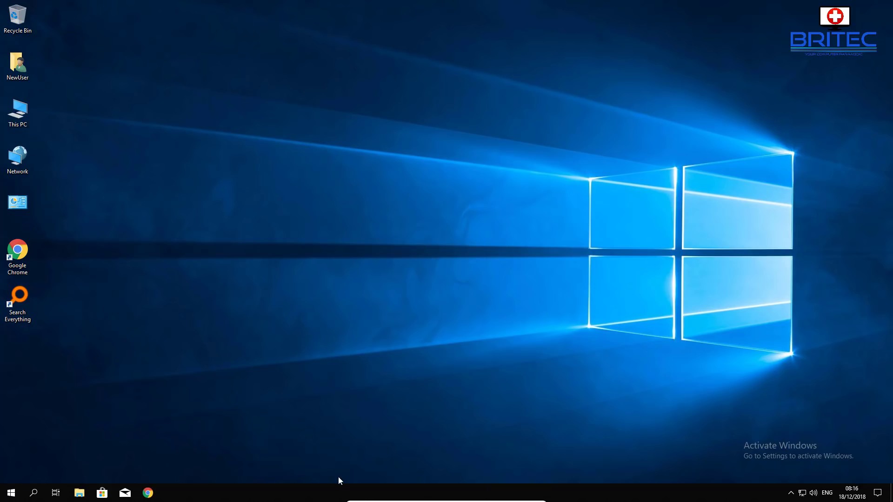
- End the Cortana (2) background process in Task Manager, then close Task Manager
right_click(311, 495)
click(339, 448)
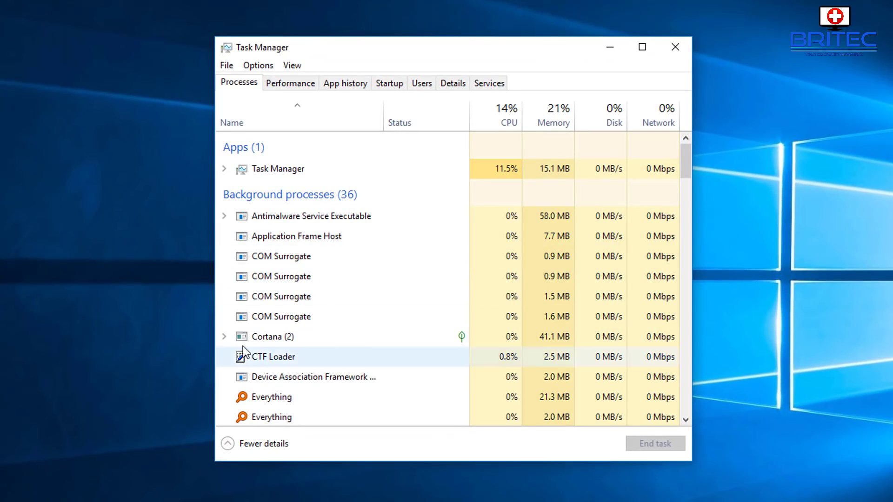
click(256, 340)
click(257, 302)
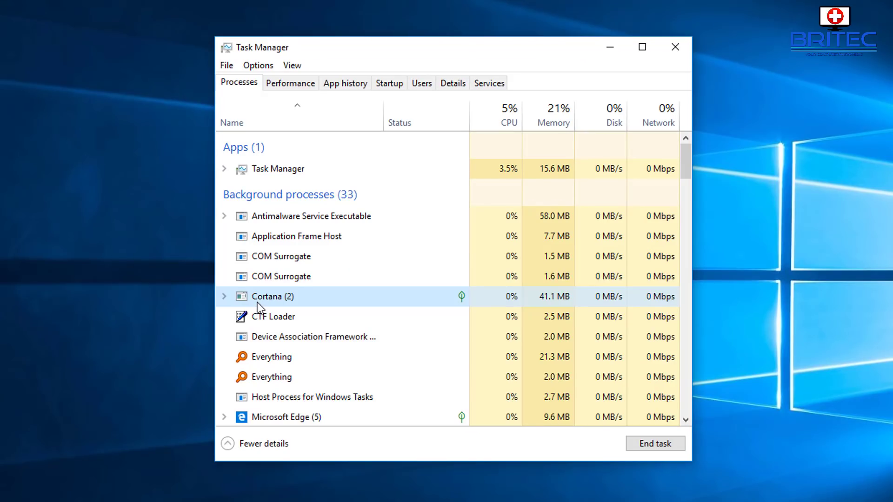
click(225, 296)
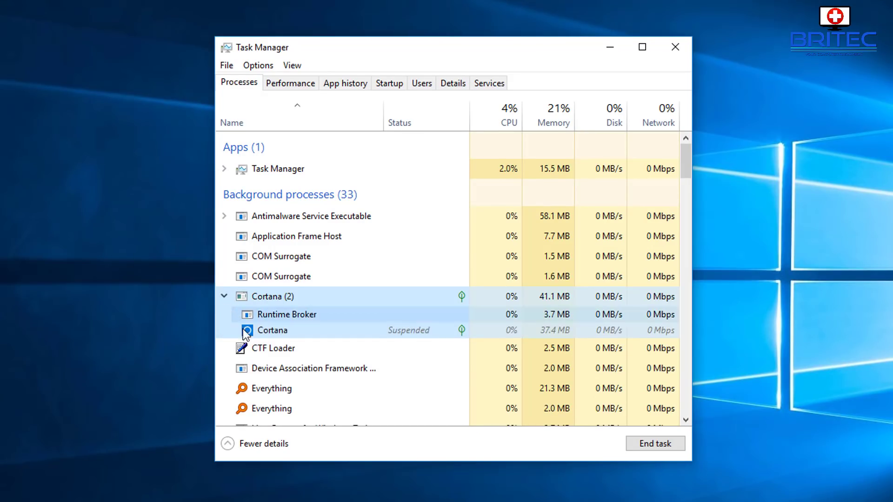
right_click(258, 299)
click(290, 342)
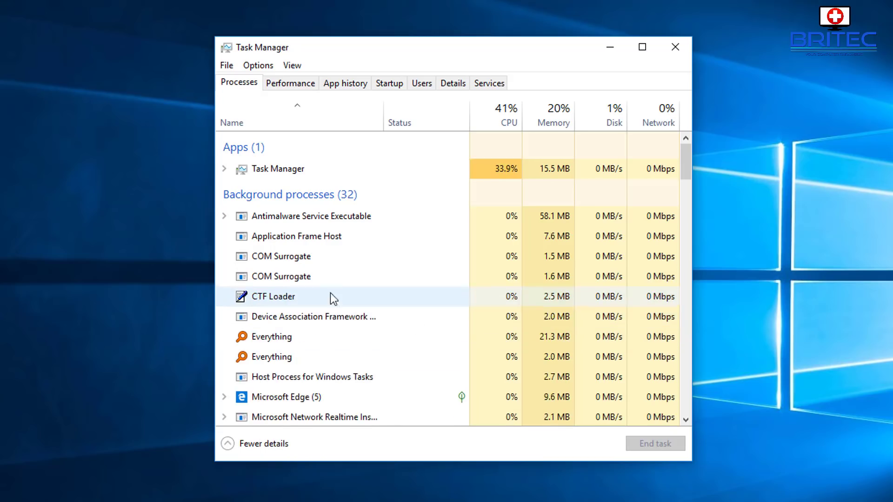
click(675, 47)
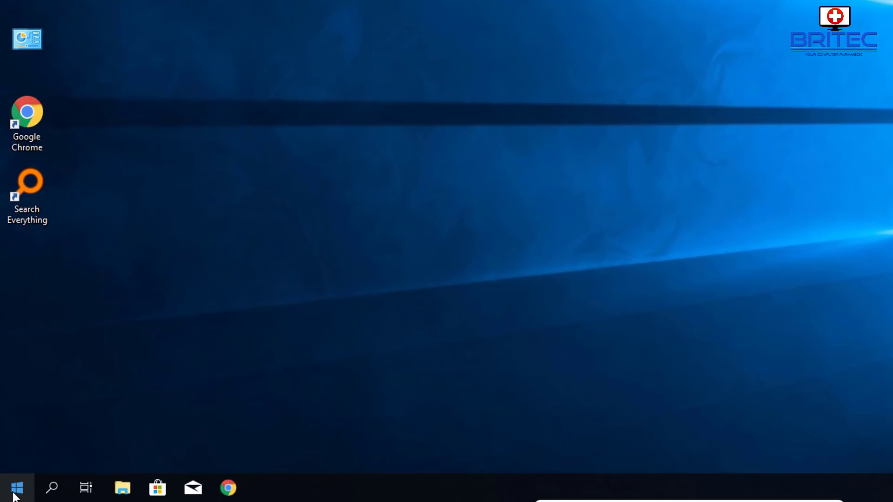
- Run Get-AppXPackage | Add-AppxPackage in an admin PowerShell to re-register all apps, then close it
right_click(13, 494)
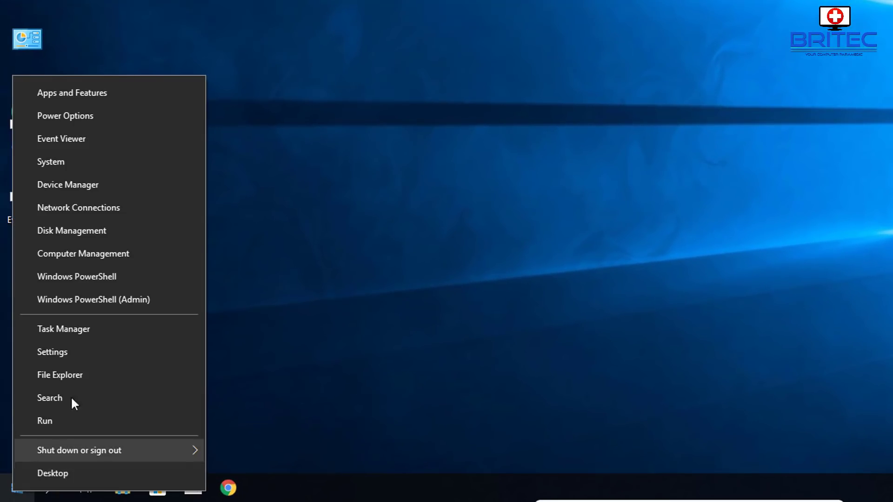
click(109, 301)
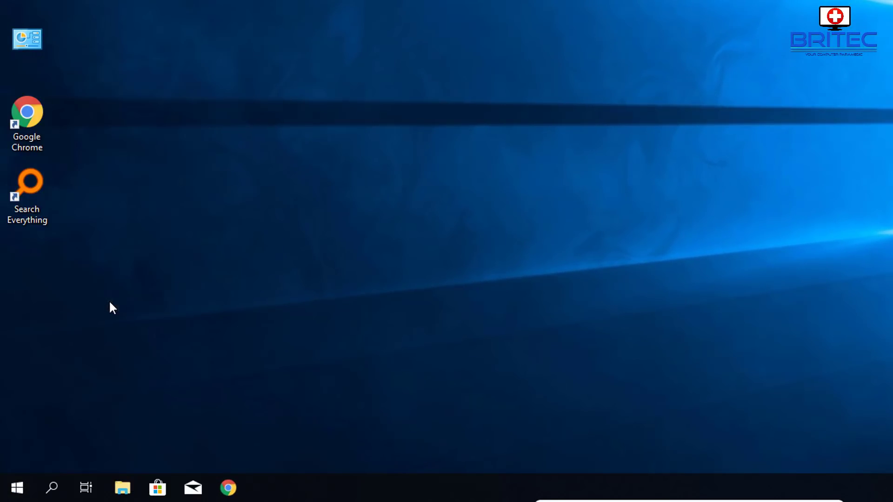
click(611, 200)
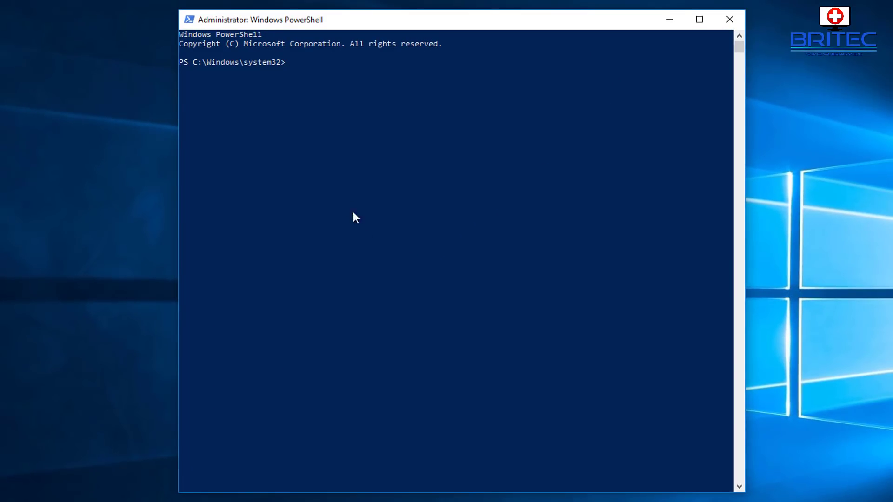
text(Get-AppXPackage -AllUsers | Foreach {Add-AppxPackage -DisableDevelopmentMode -Register "$($_.InstallLocation)\AppXManifest.xml"})
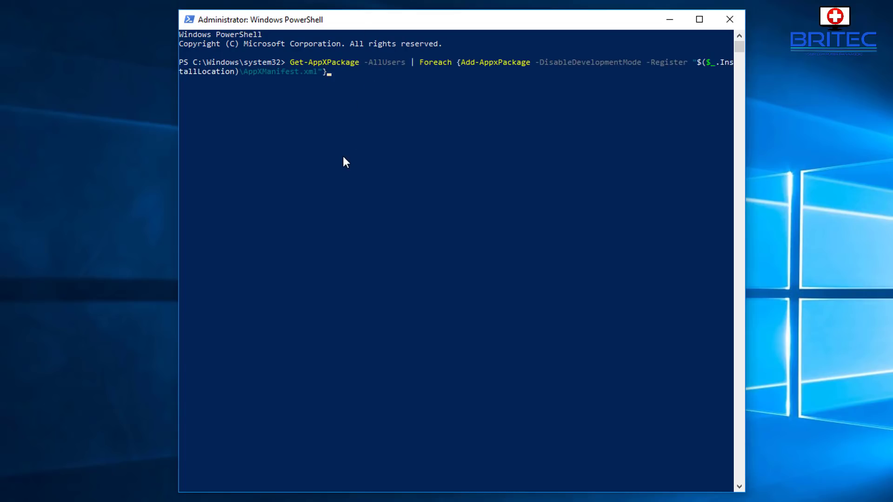
key(Return)
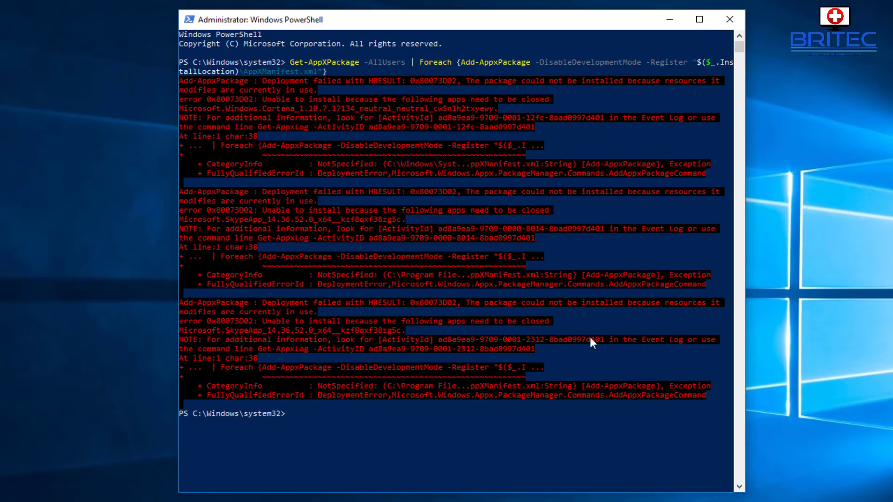
click(729, 21)
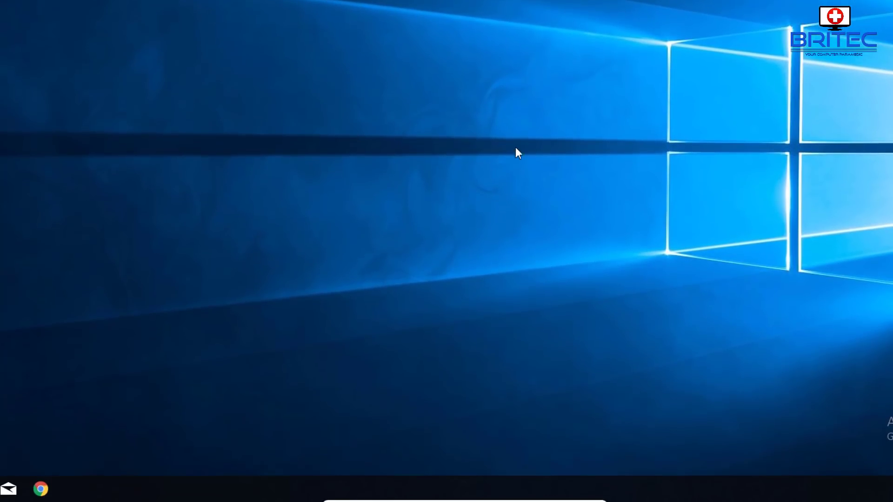
- Restart the Windows Explorer process from Task Manager, then close Task Manager
right_click(430, 486)
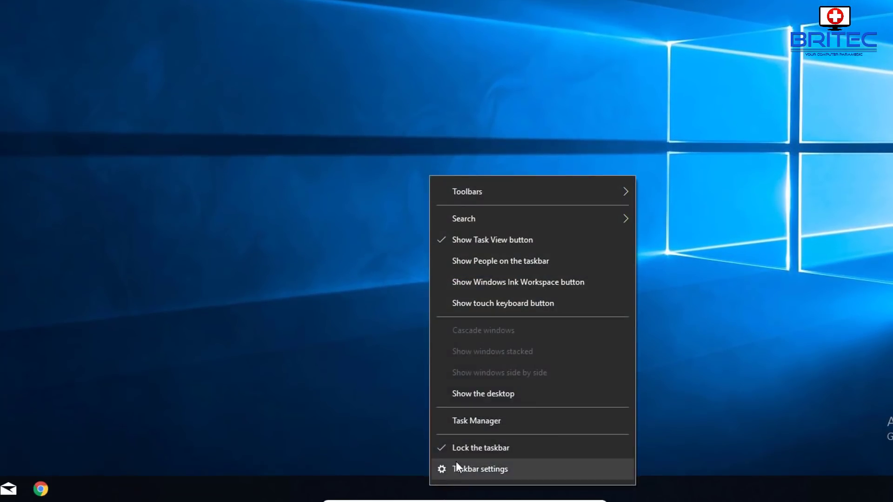
click(475, 423)
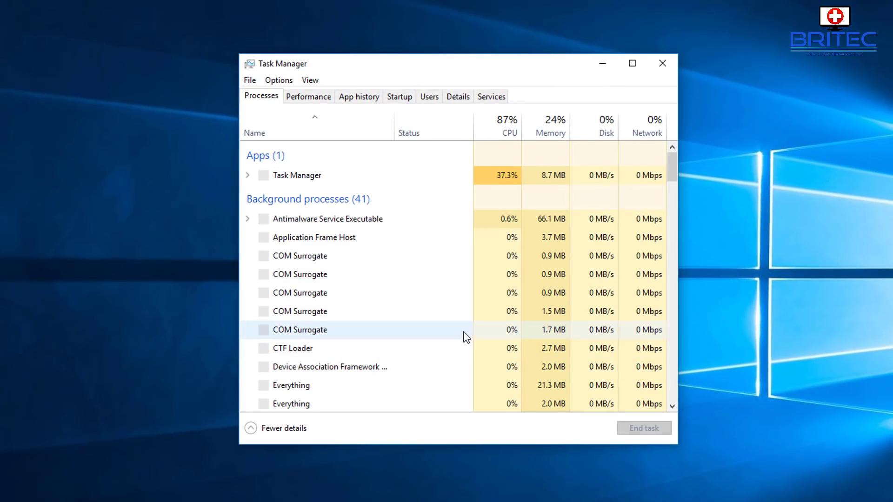
scroll(493, 276, down, 4)
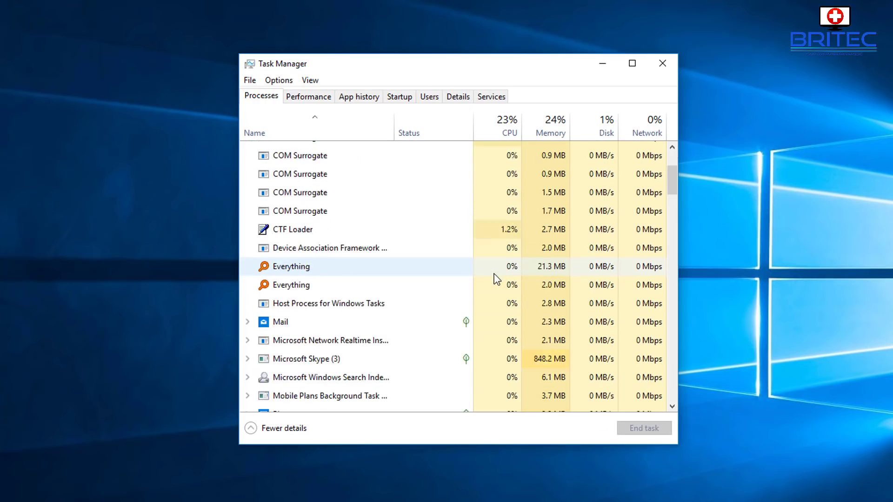
scroll(495, 286, down, 7)
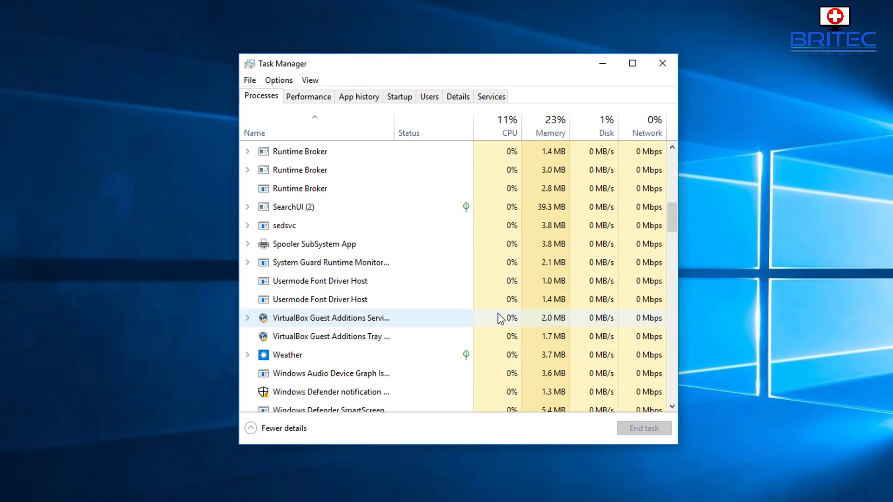
scroll(496, 319, down, 7)
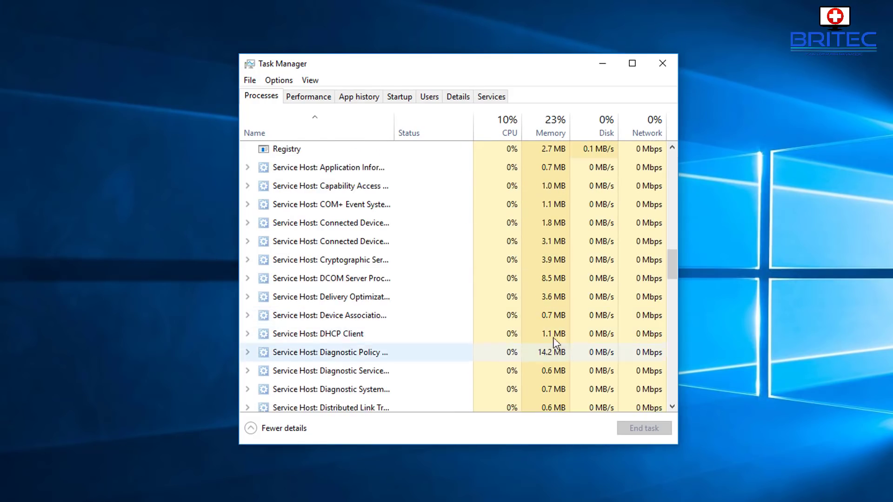
drag(673, 261, 684, 384)
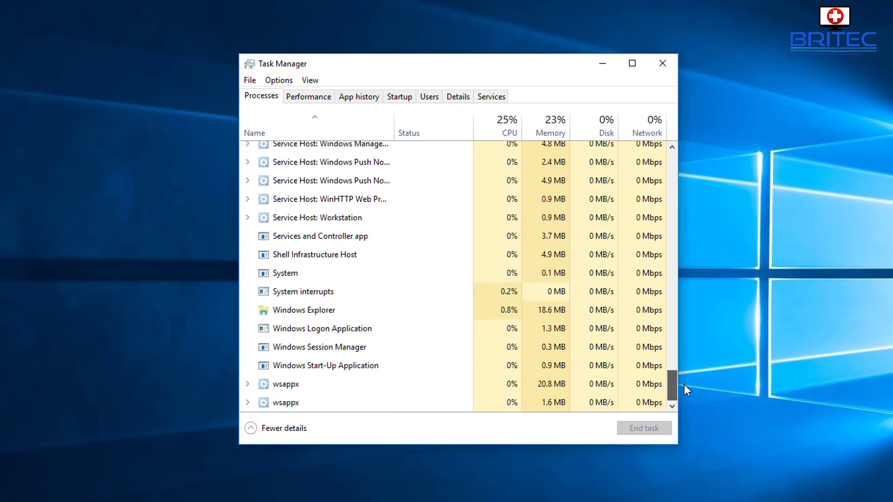
click(334, 311)
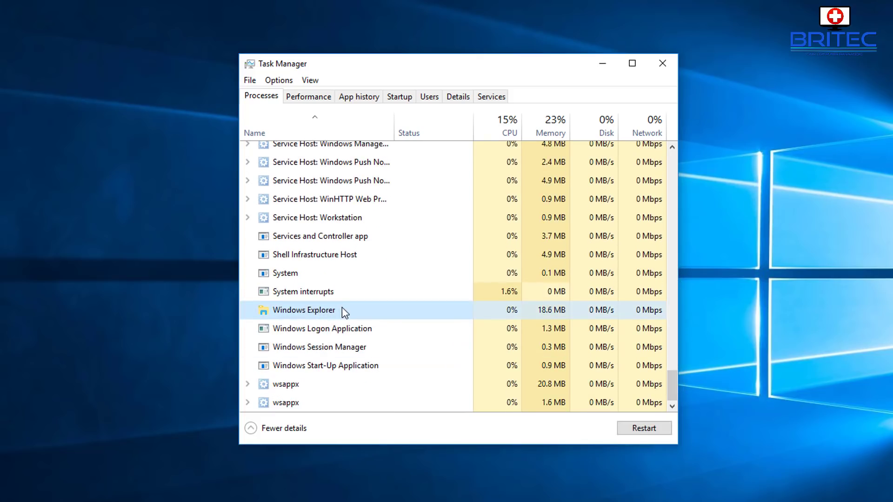
click(655, 429)
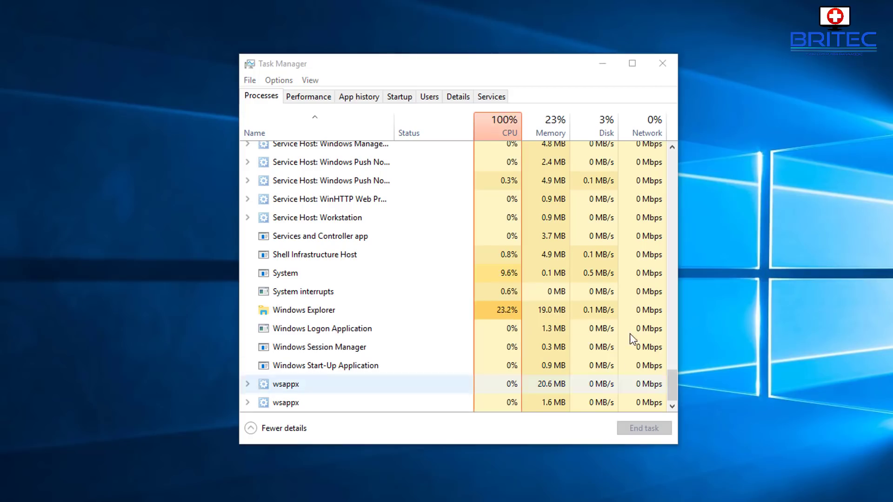
click(660, 74)
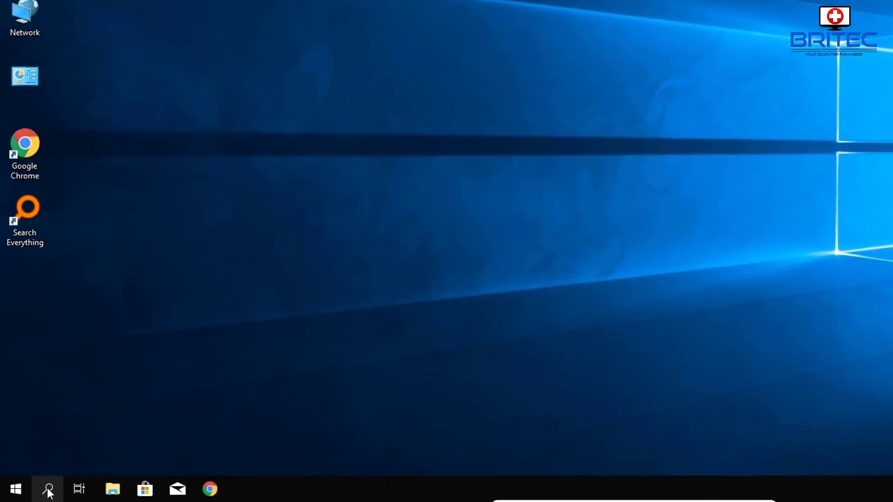
- Search for 'services' and launch the Services app
click(48, 489)
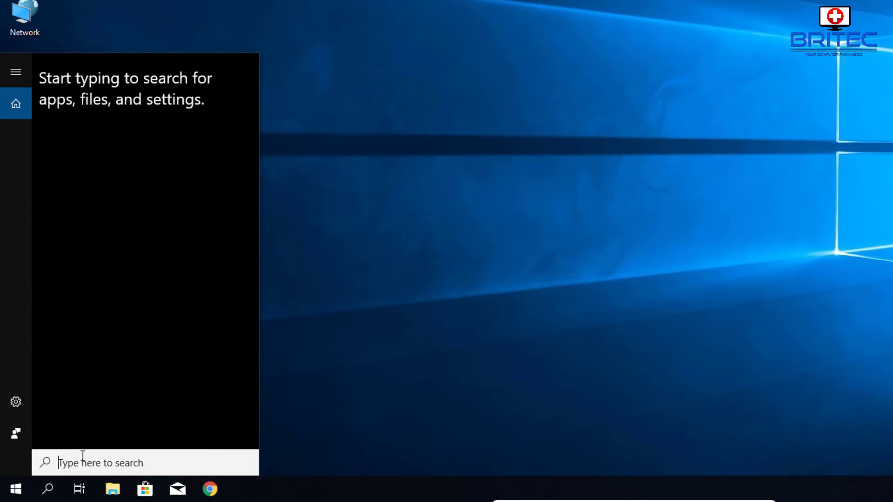
text(servic)
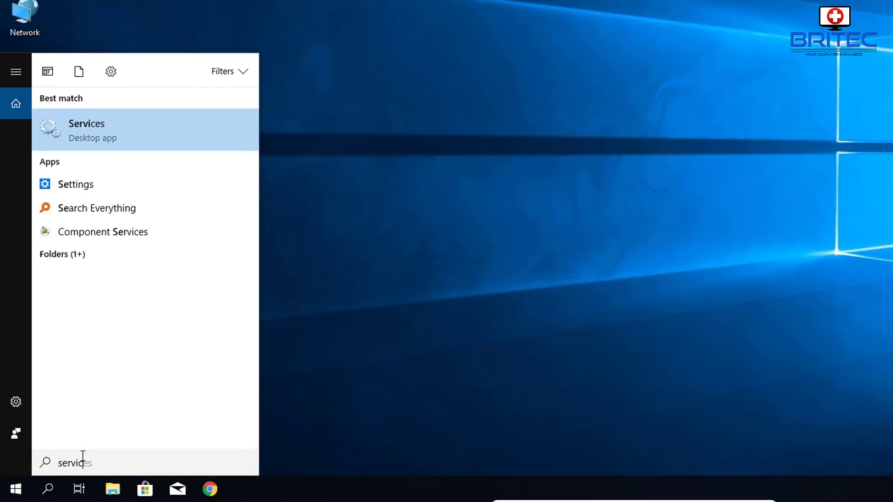
text(es)
click(97, 129)
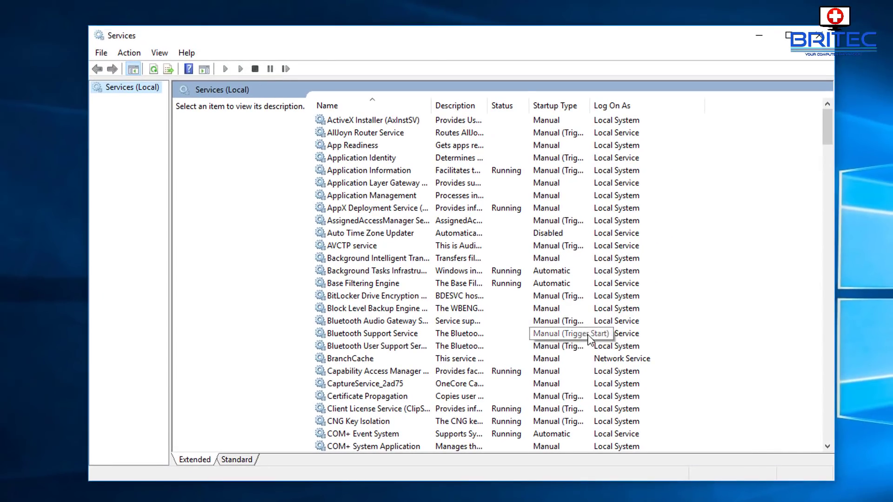
- Restart the Windows Search service
scroll(567, 379, down, 7)
drag(826, 152, 824, 423)
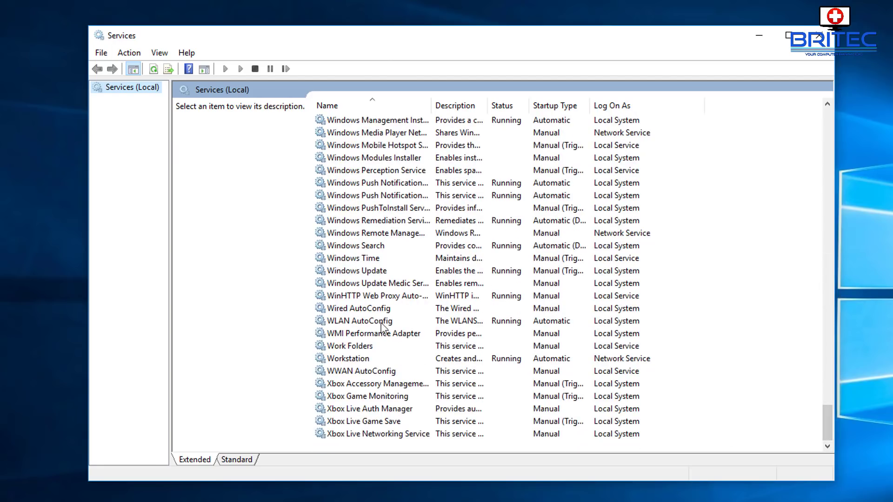
click(356, 246)
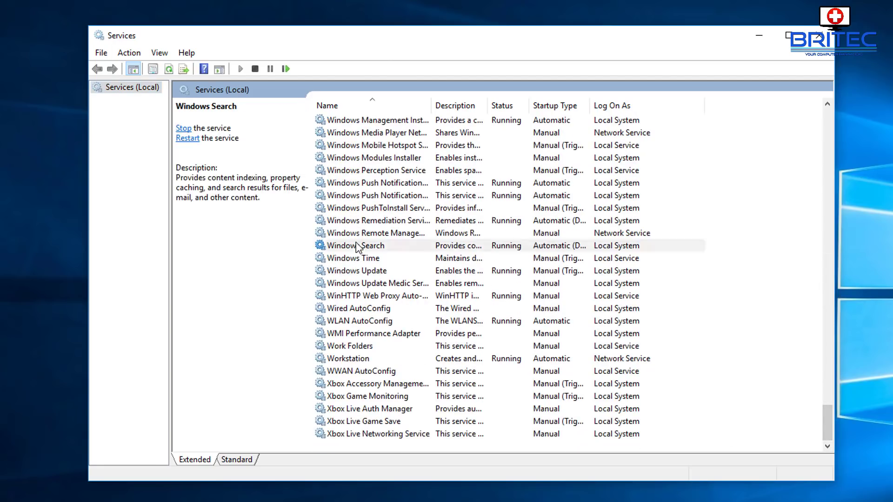
right_click(357, 247)
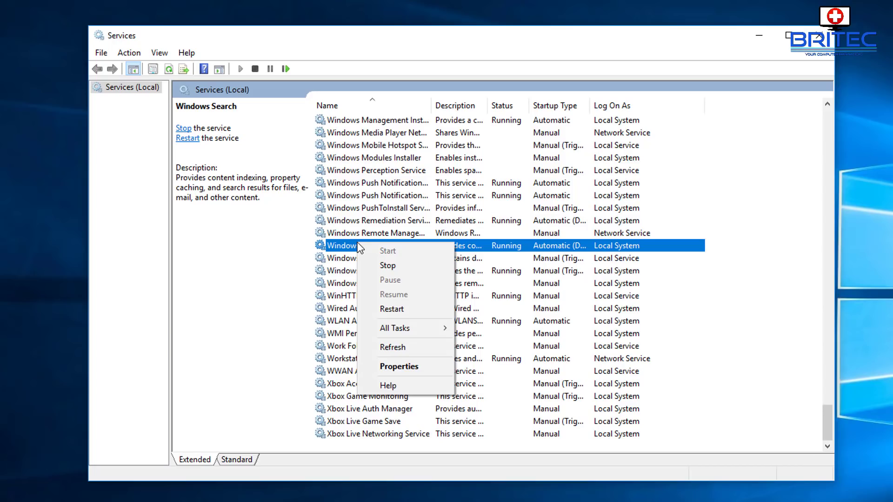
click(391, 310)
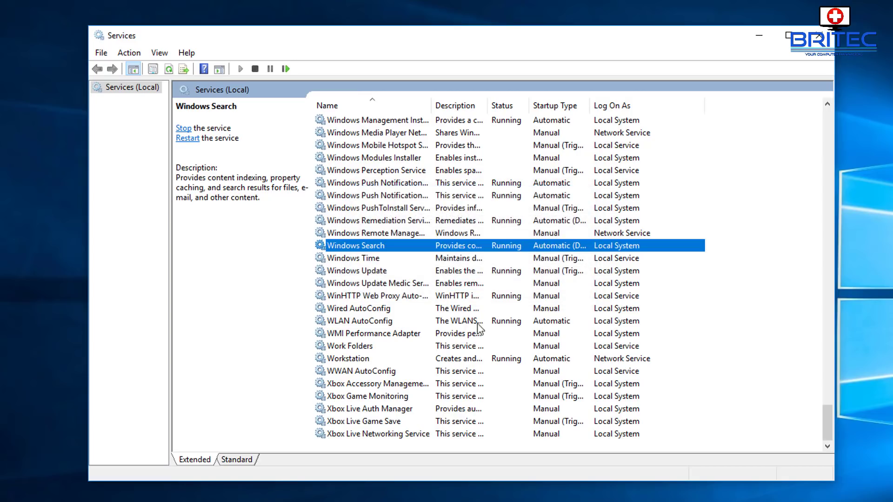
- Keep Windows Search's startup type at Automatic (Delayed Start) and apply it
double_click(389, 246)
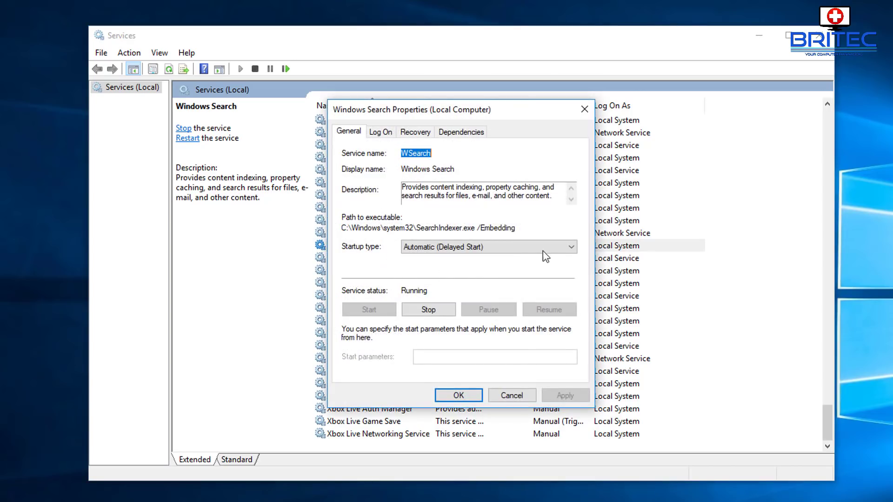
click(543, 248)
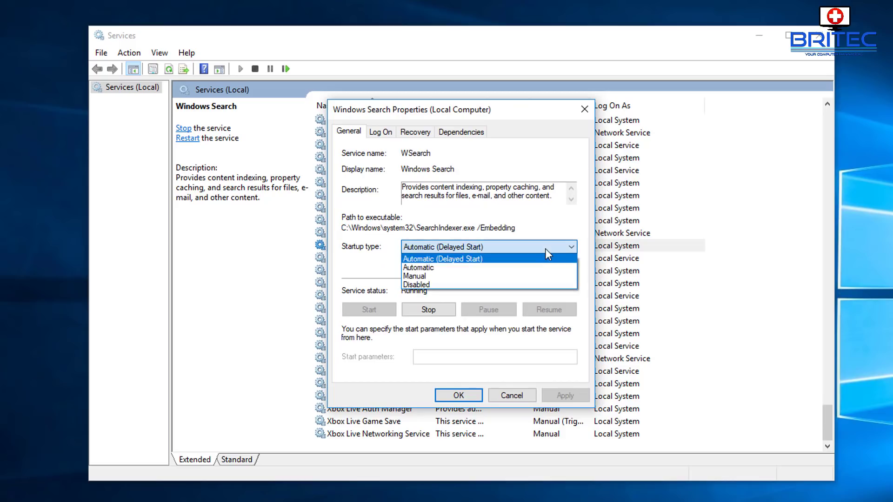
click(488, 272)
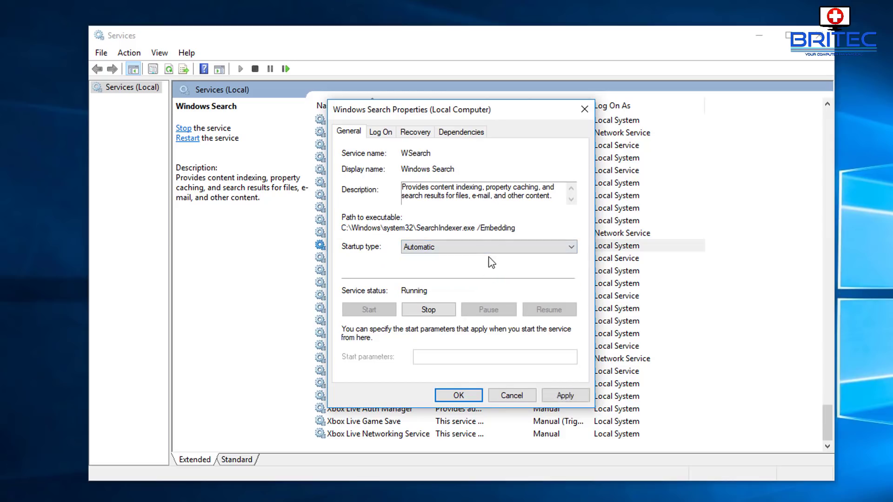
click(490, 249)
click(483, 259)
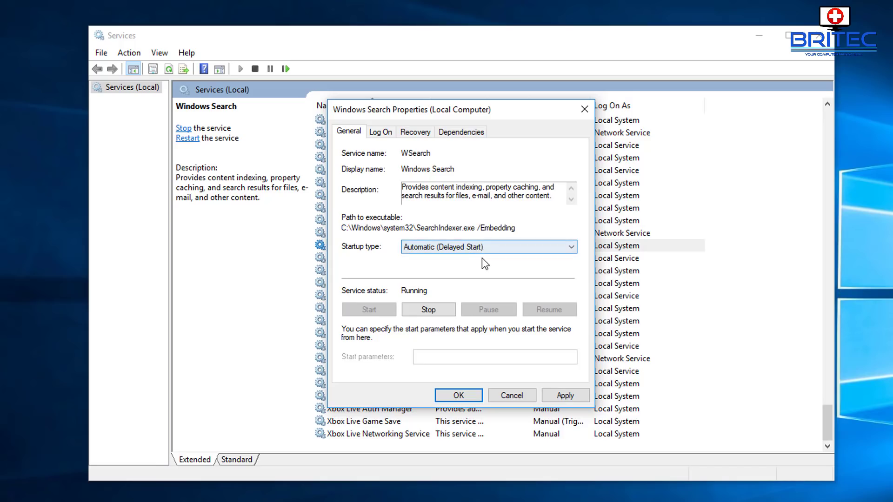
click(565, 396)
click(470, 395)
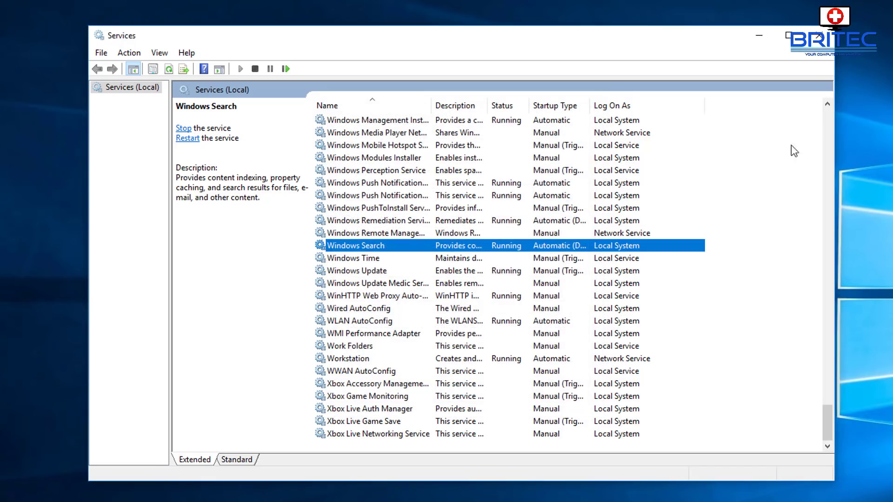
- Close Services and launch Control Panel by searching 'control panel'
click(822, 44)
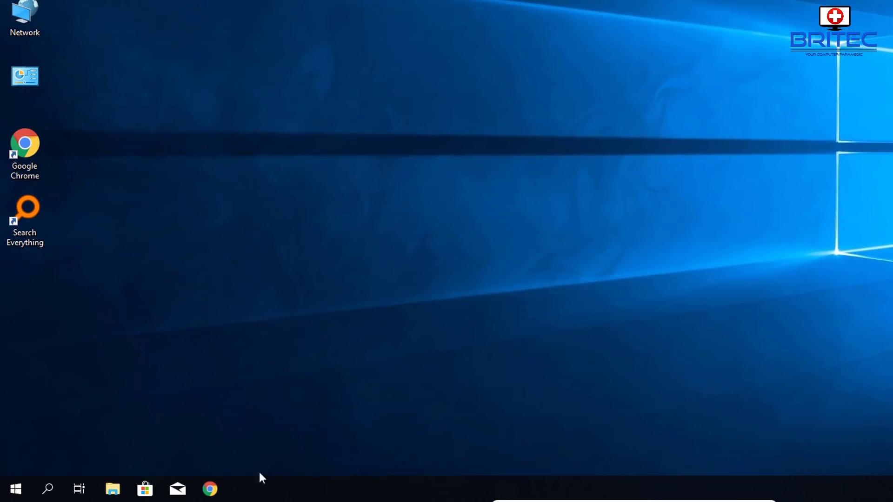
click(56, 492)
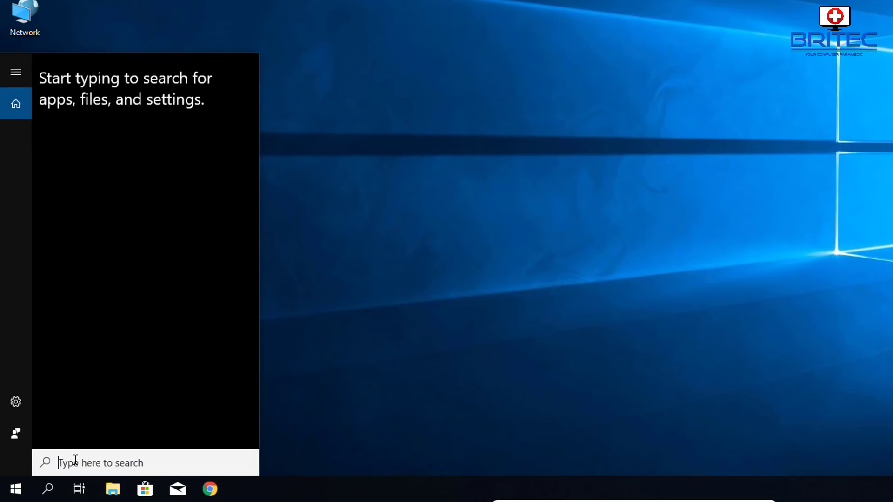
text(control)
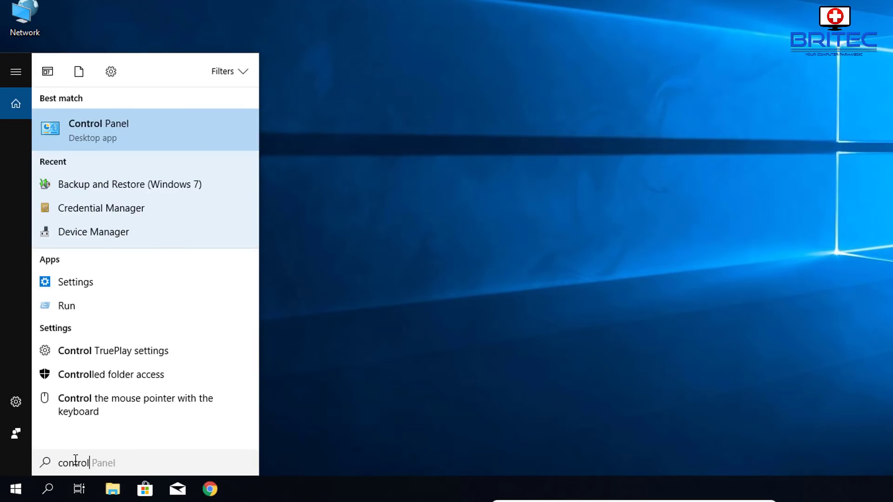
text( panel)
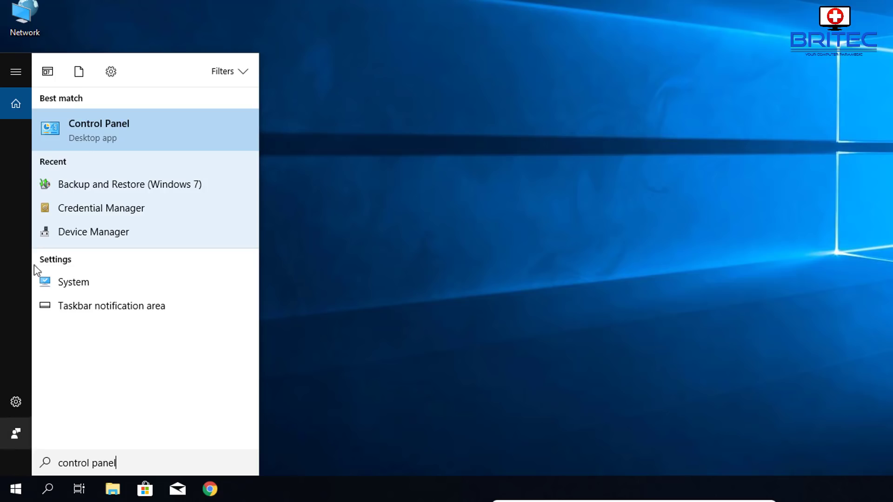
click(101, 121)
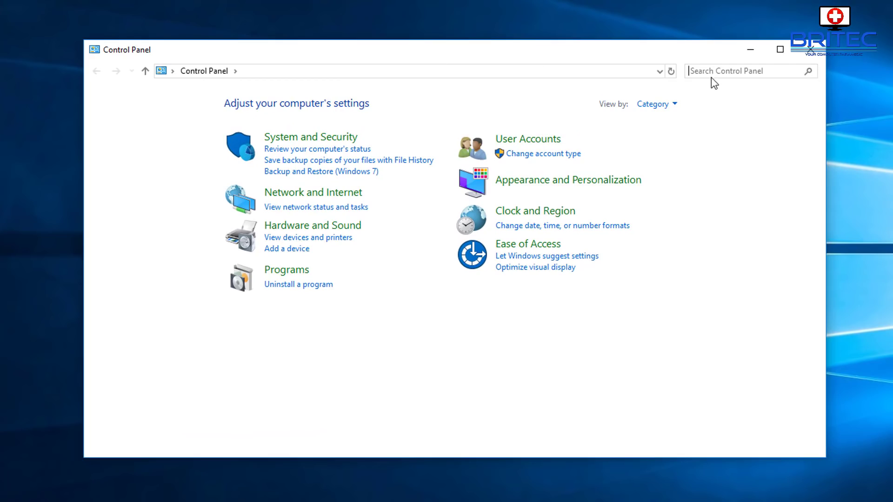
- Search Control Panel for 't', open Troubleshooting, and show the System and Security troubleshooters
text(t)
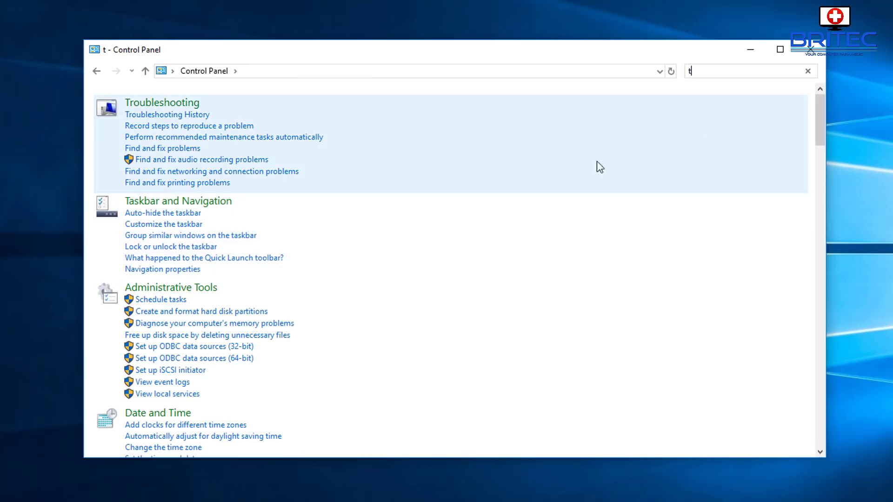
click(182, 108)
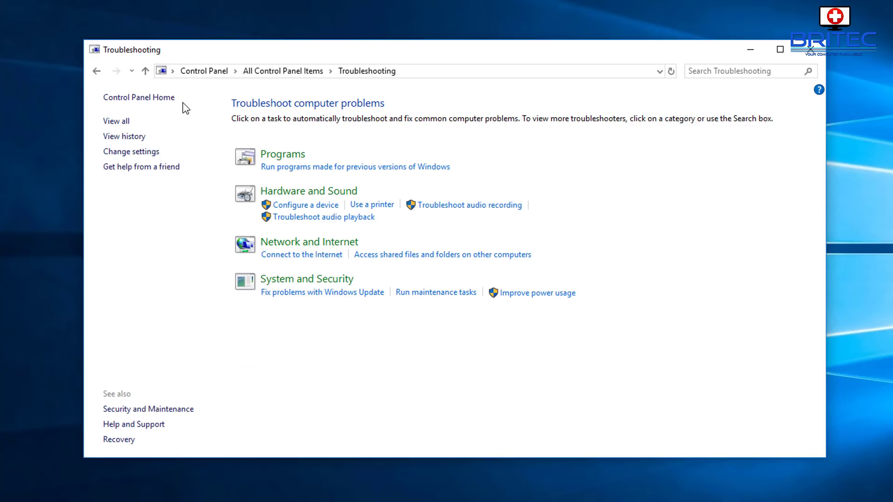
click(96, 73)
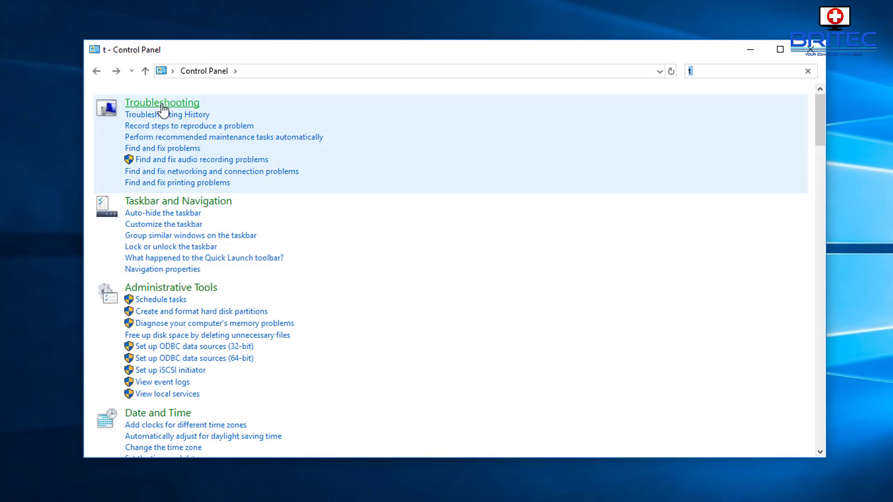
click(162, 104)
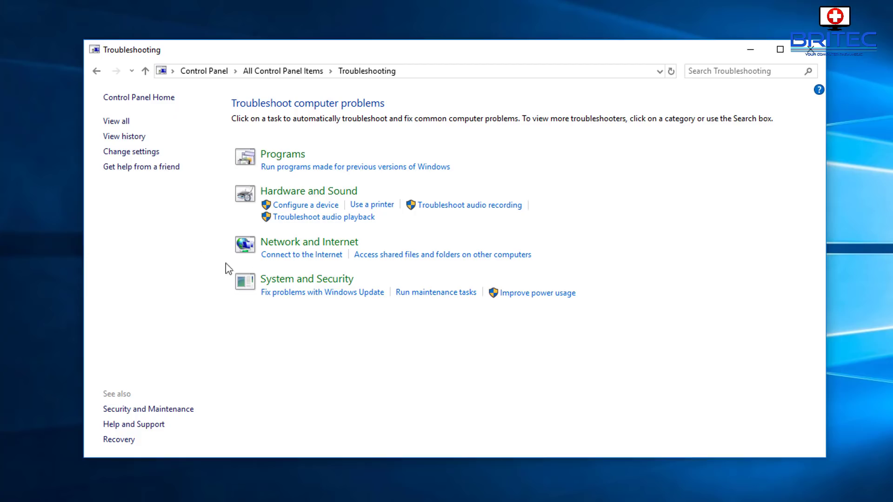
click(316, 280)
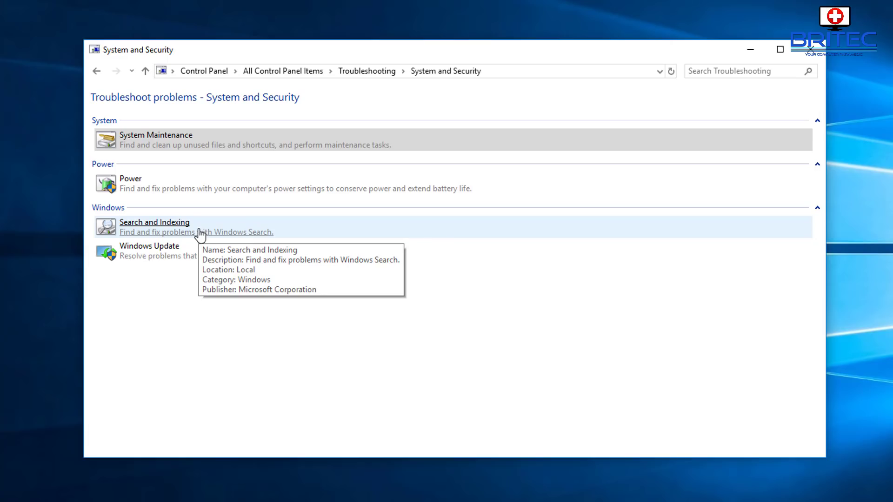
- Run the Search and Indexing troubleshooter as administrator for 'Files don't appear in search results', then close it
right_click(182, 228)
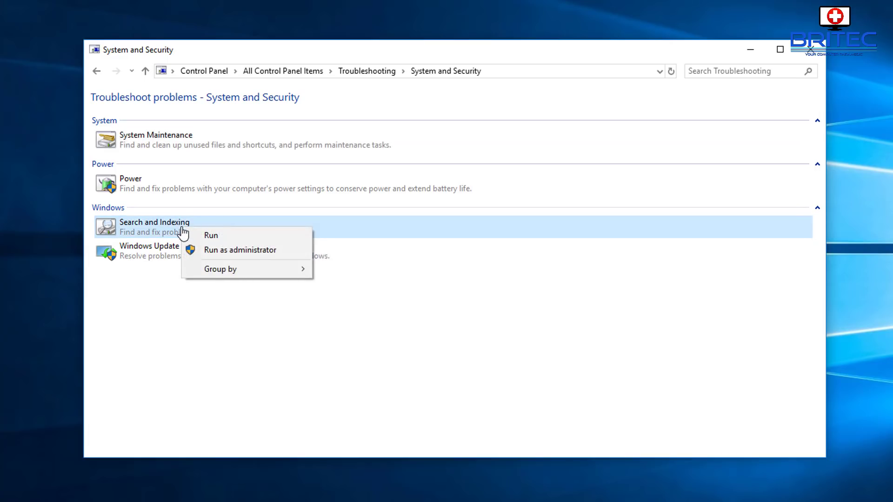
click(229, 251)
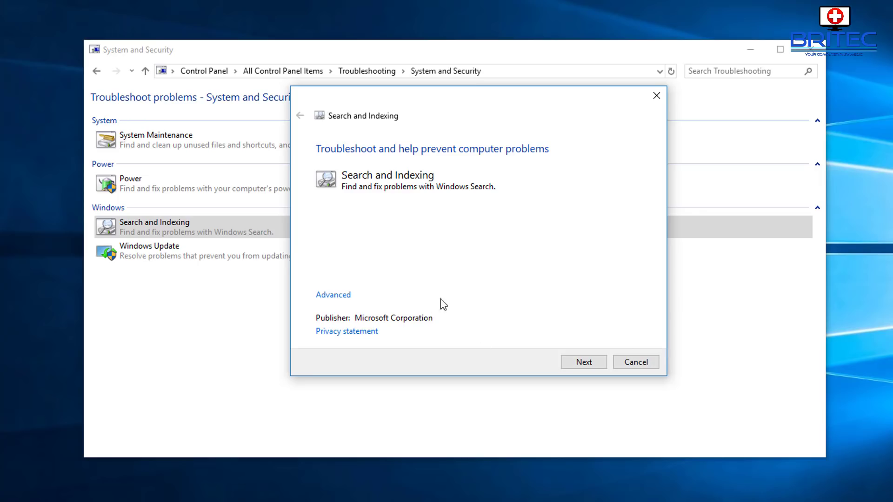
click(333, 295)
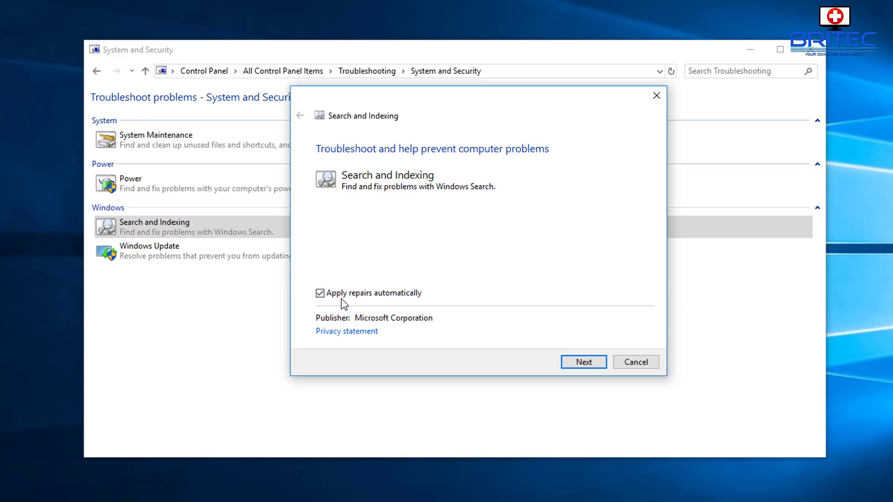
click(595, 363)
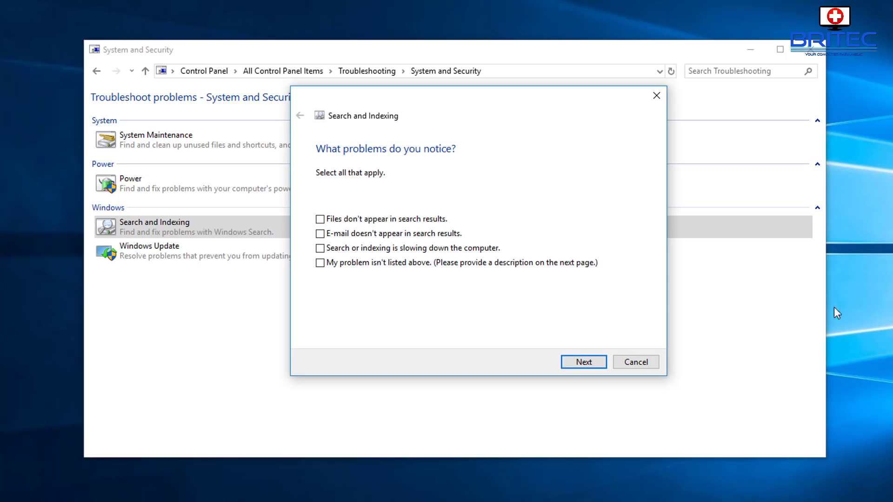
click(319, 219)
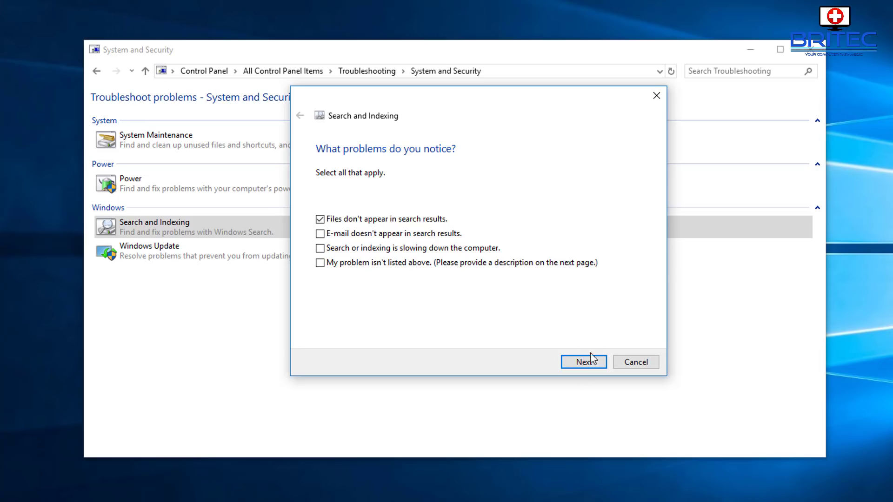
click(583, 364)
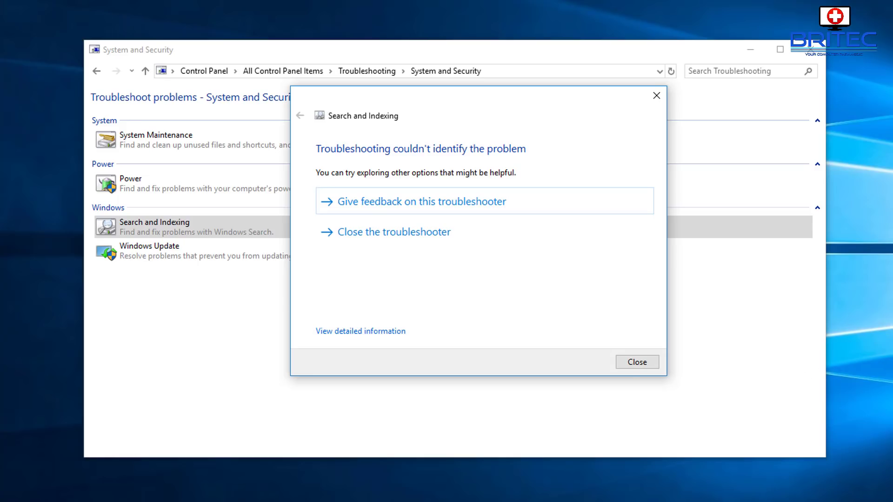
click(626, 365)
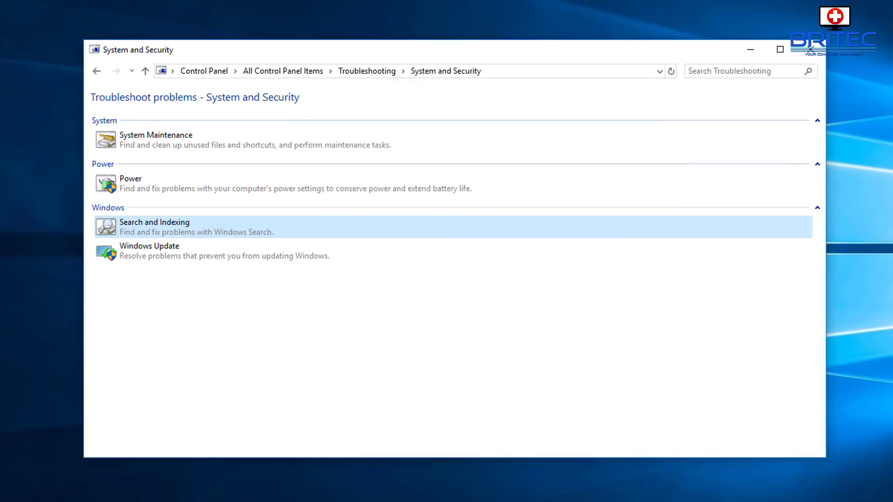
- Close the System and Security window and launch System Properties by running sysdm.cpl
click(808, 55)
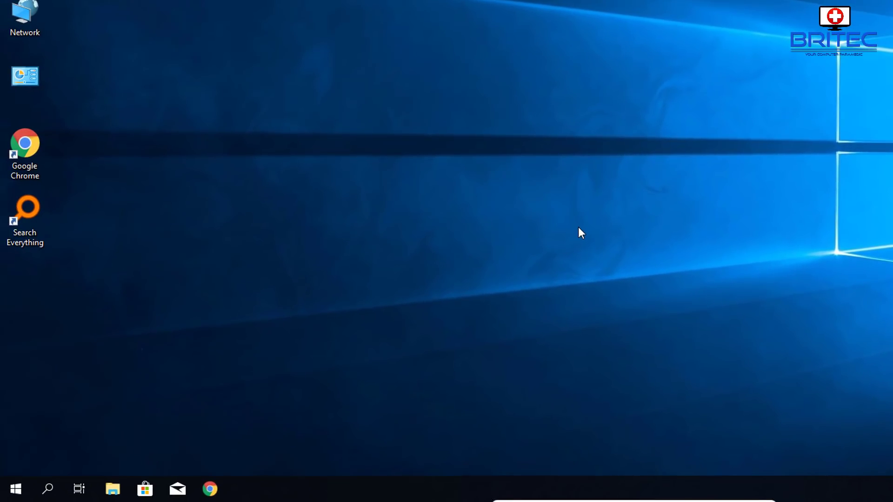
right_click(17, 489)
click(49, 420)
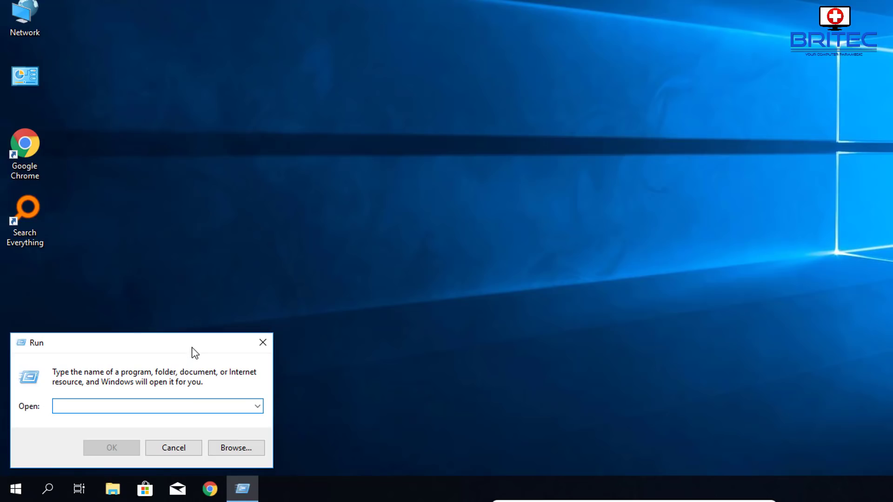
text(sys)
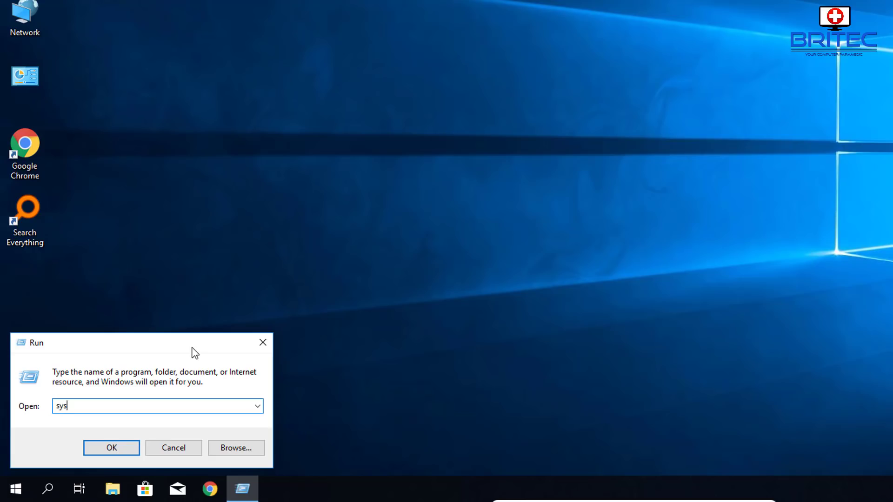
text(dm.cpl)
key(Return)
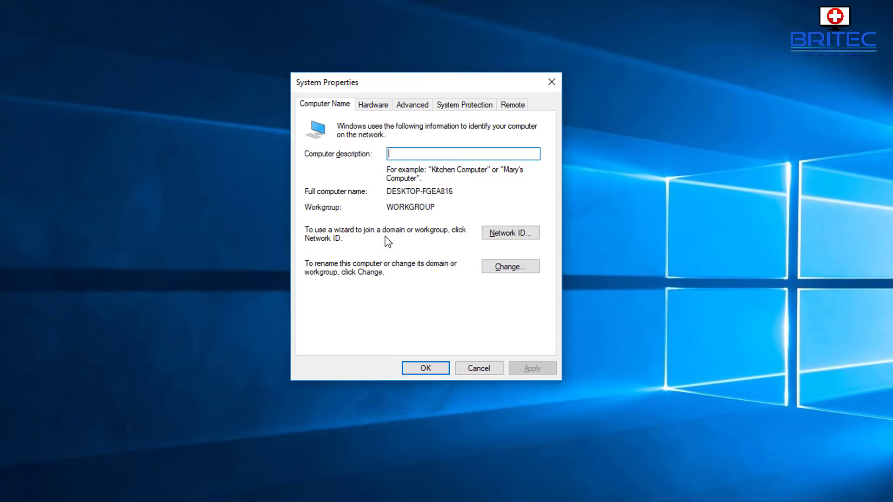
- Confirm the paging file is managed automatically at 2304 MB, then close the Virtual Memory and Performance Options dialogs
click(405, 110)
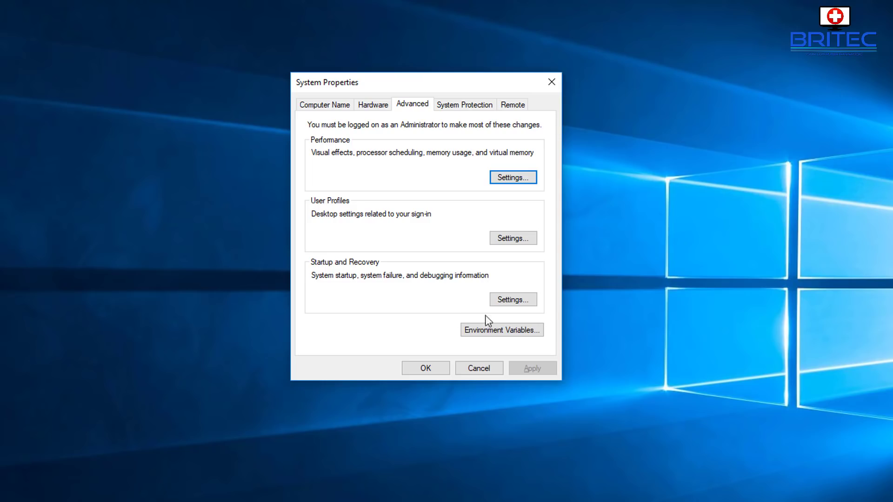
click(516, 183)
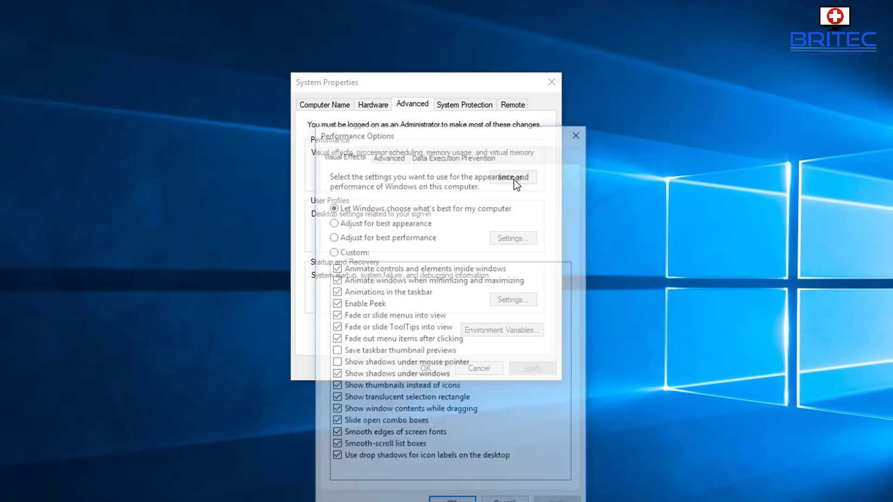
drag(495, 132, 472, 64)
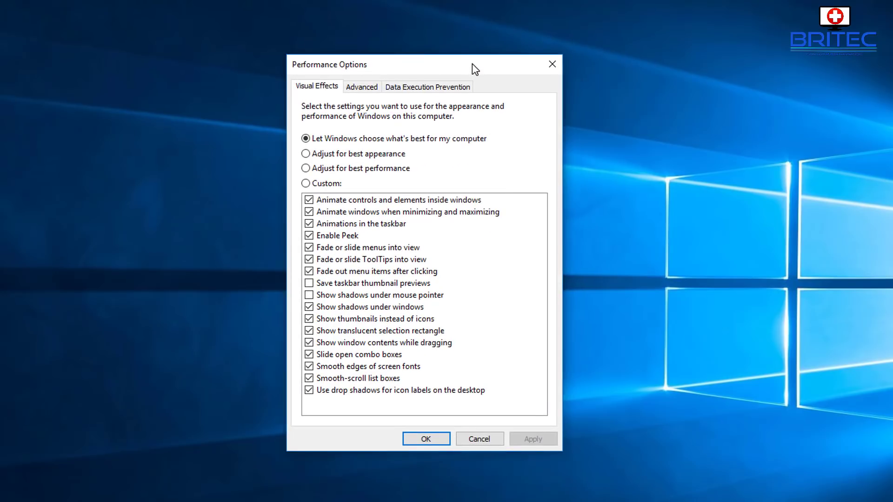
click(363, 87)
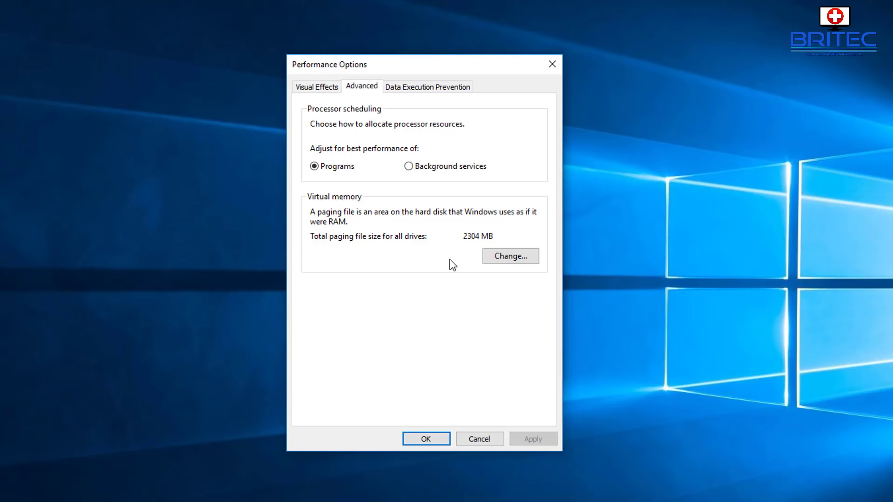
click(489, 259)
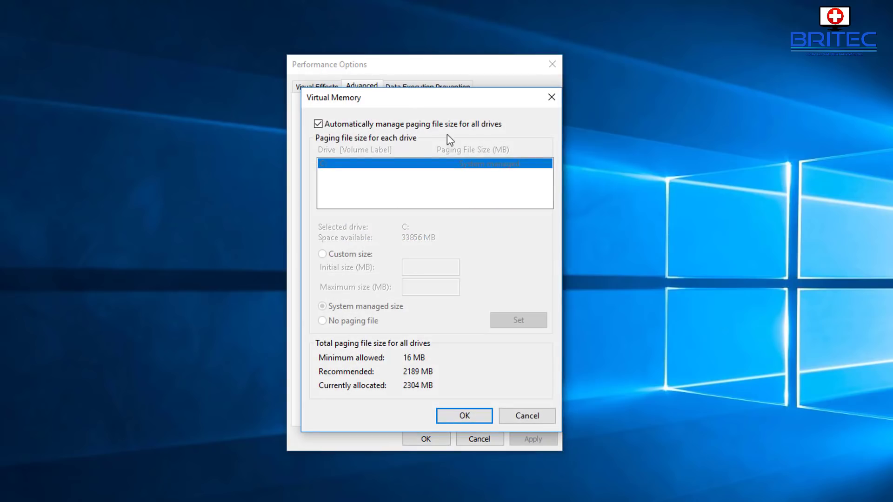
drag(410, 93, 400, 88)
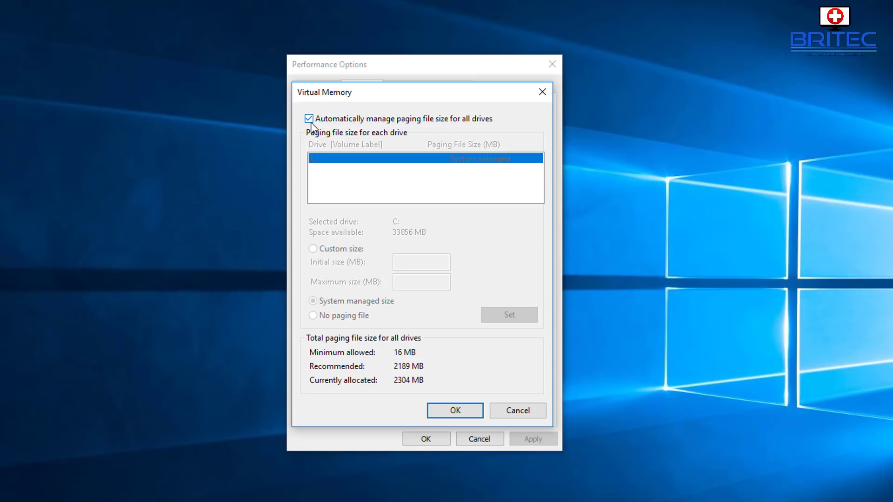
click(542, 92)
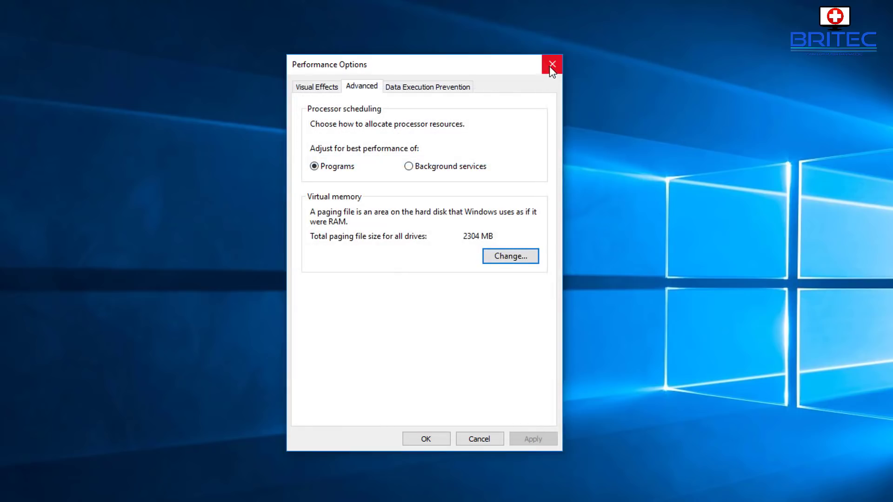
click(551, 65)
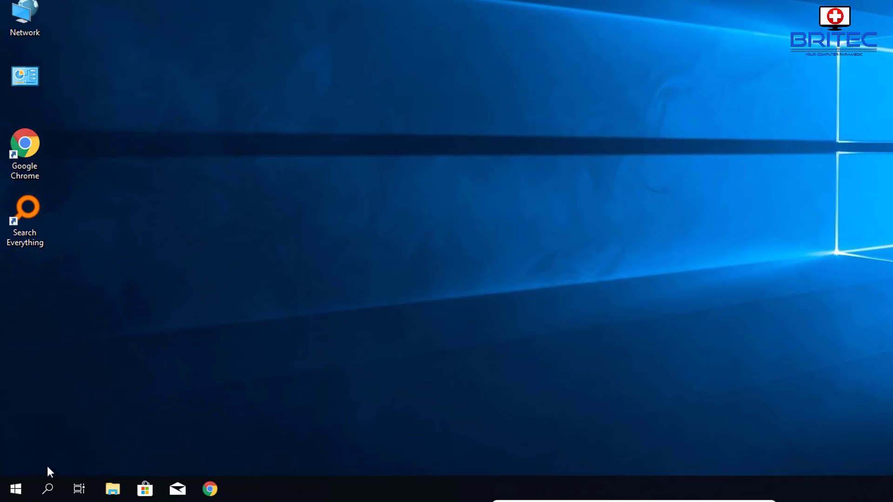
- Open Control Panel from search and set View by to Small icons
click(49, 490)
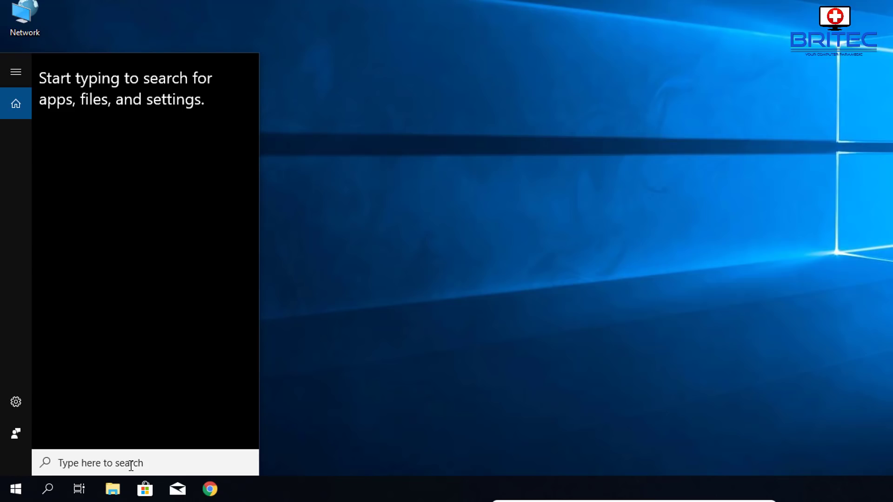
text(control)
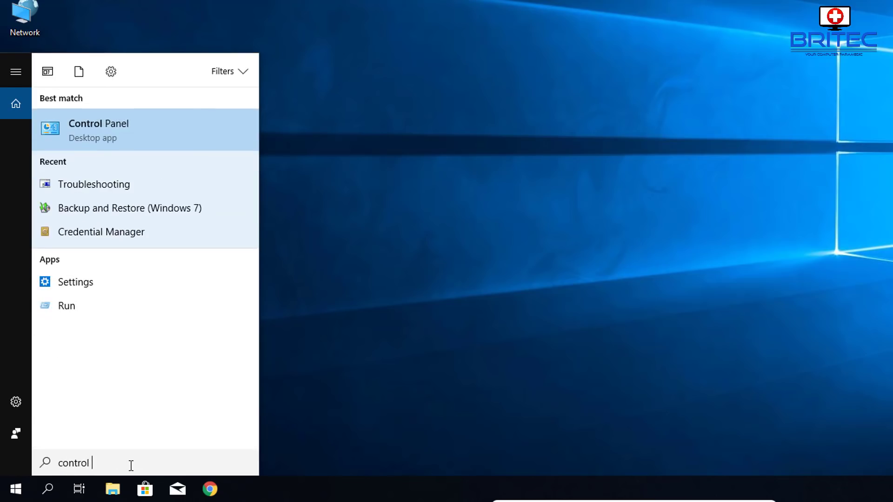
text( panel)
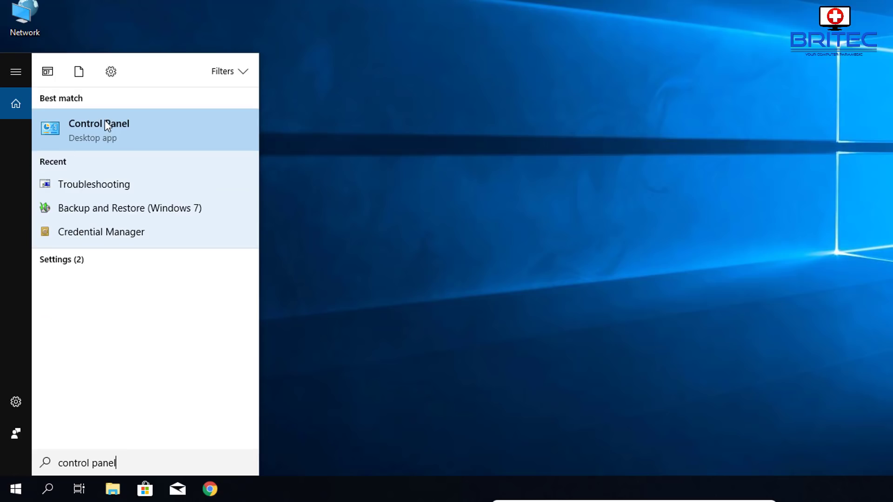
click(105, 120)
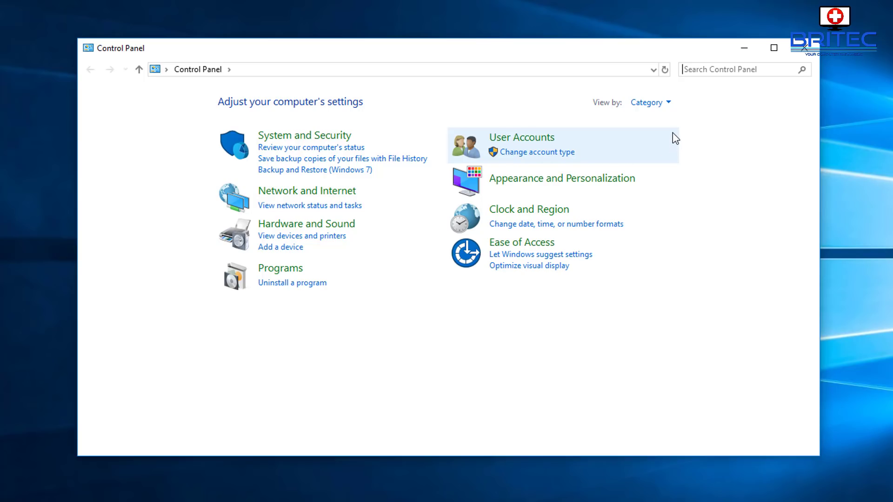
click(666, 104)
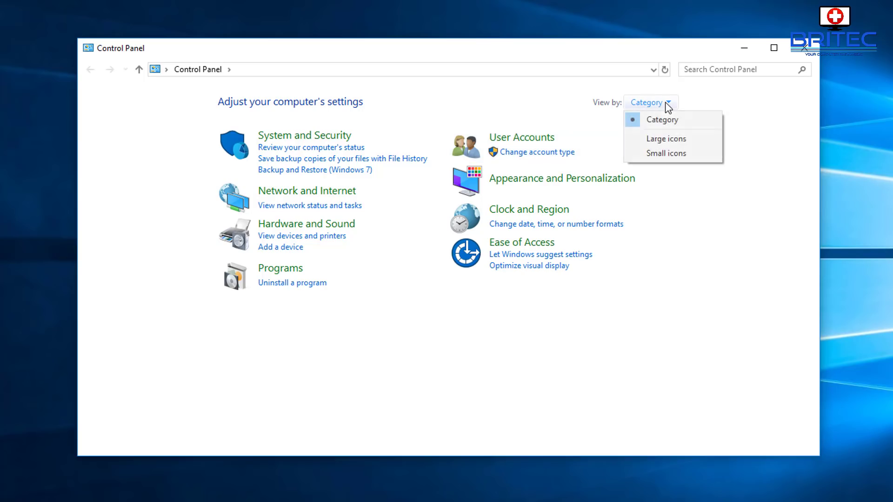
click(669, 159)
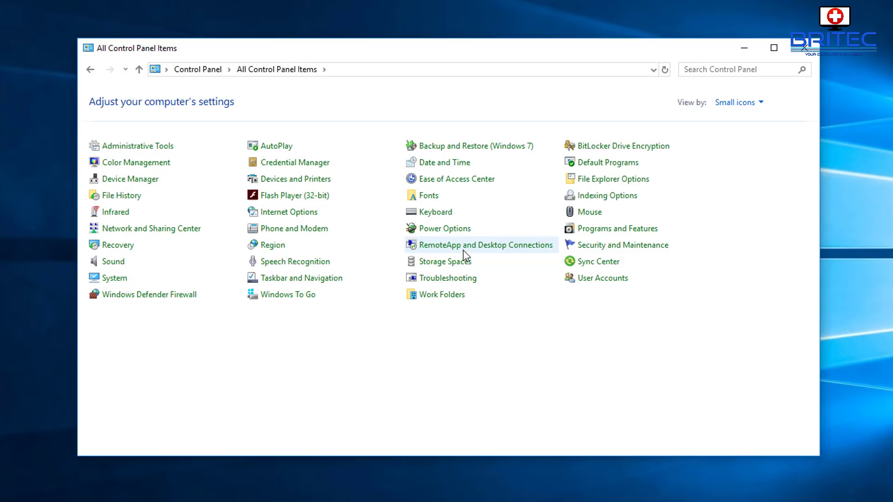
- Rebuild the search index from Indexing Options' Advanced settings, then close Indexing Options at 554 items
click(593, 200)
drag(98, 3, 439, 80)
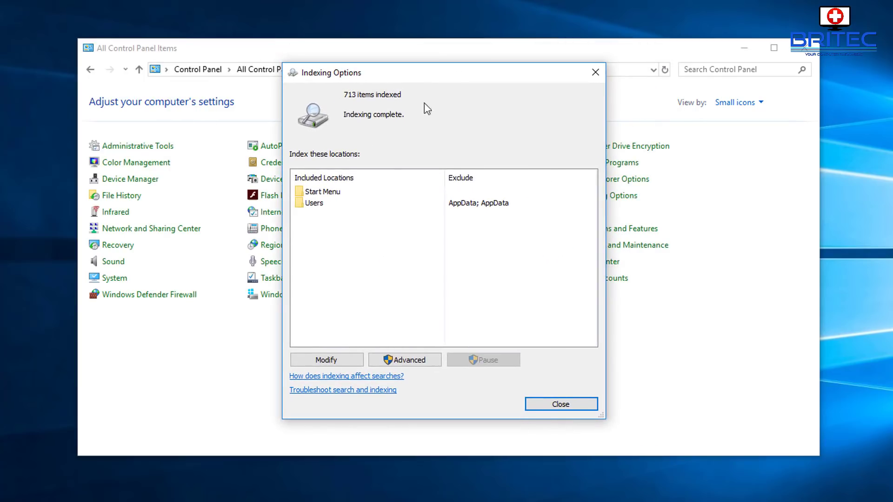
click(400, 363)
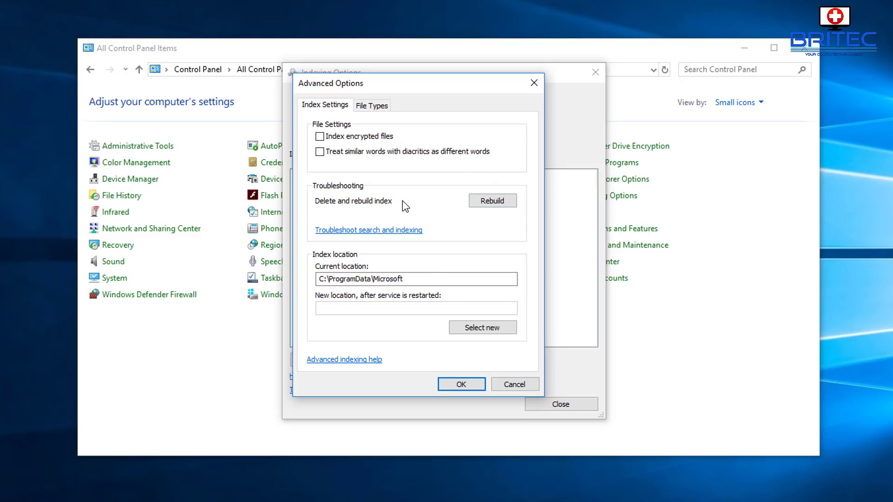
click(492, 201)
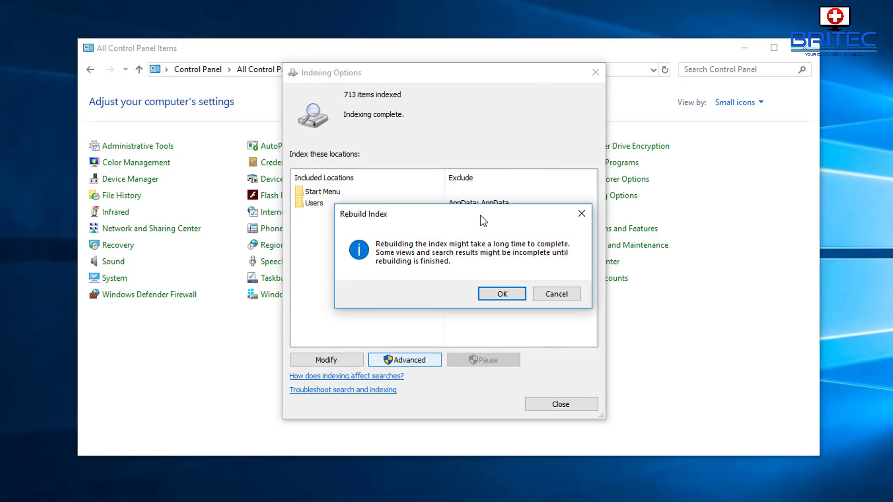
click(478, 289)
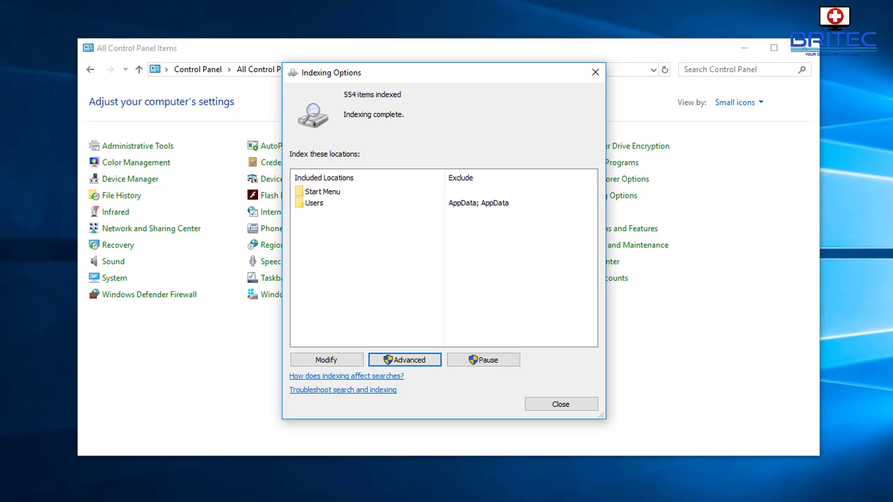
click(564, 405)
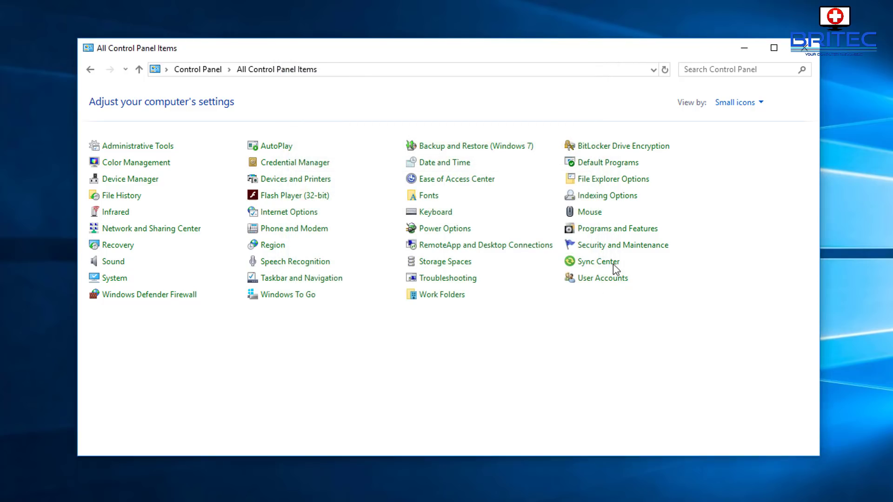
- Reopen Control Panel from search and go to User Accounts > Manage another account
click(804, 48)
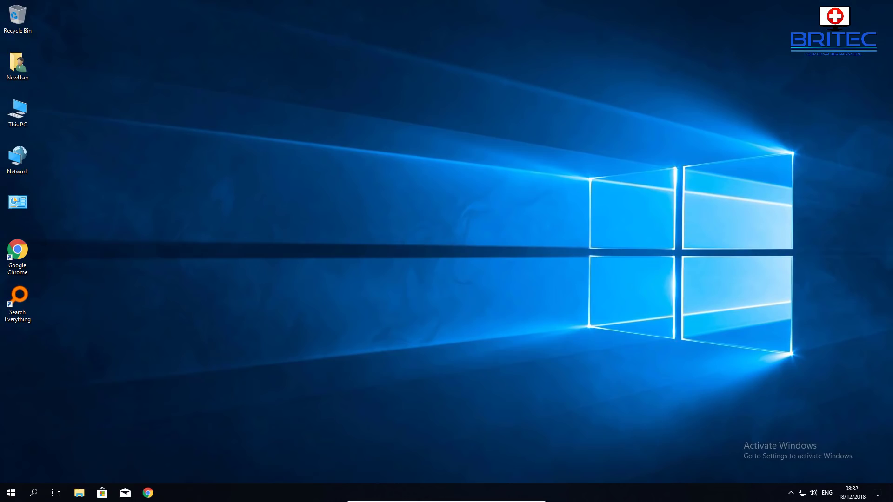
click(33, 492)
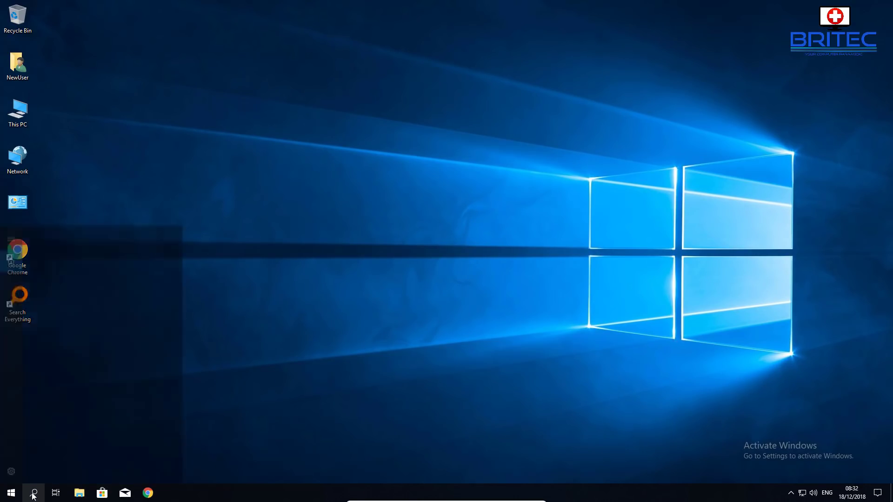
text(cont)
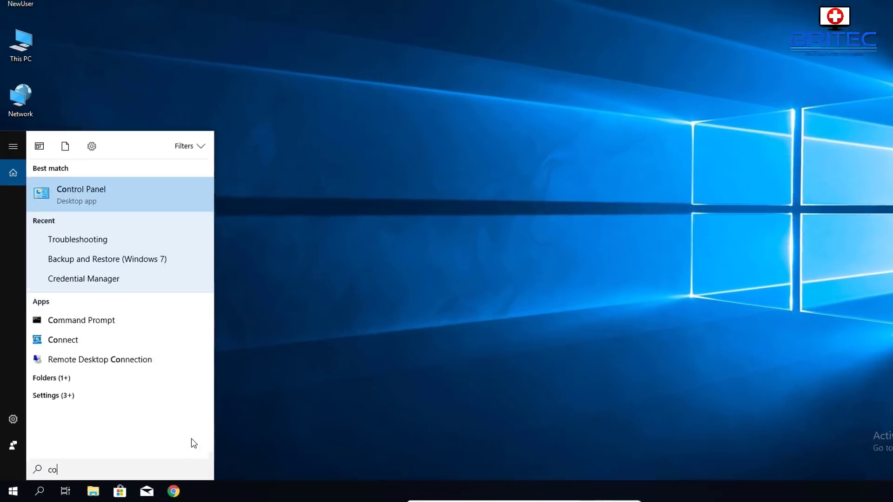
text(rol panel)
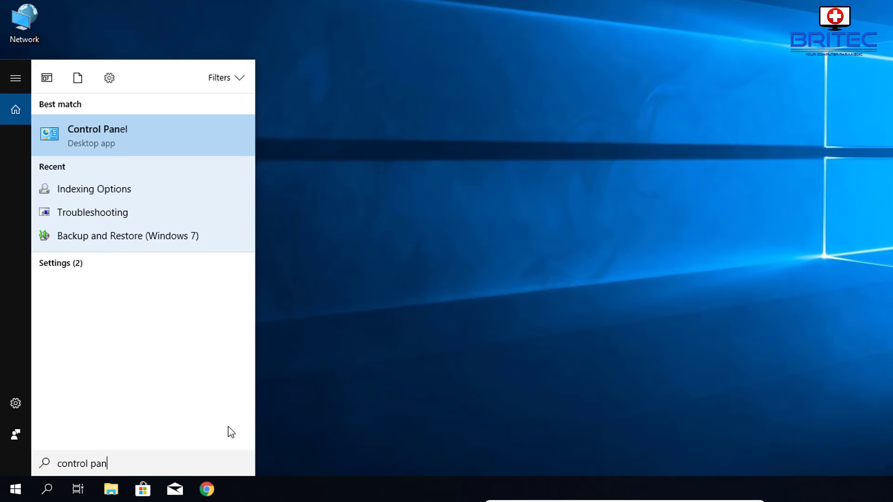
click(104, 141)
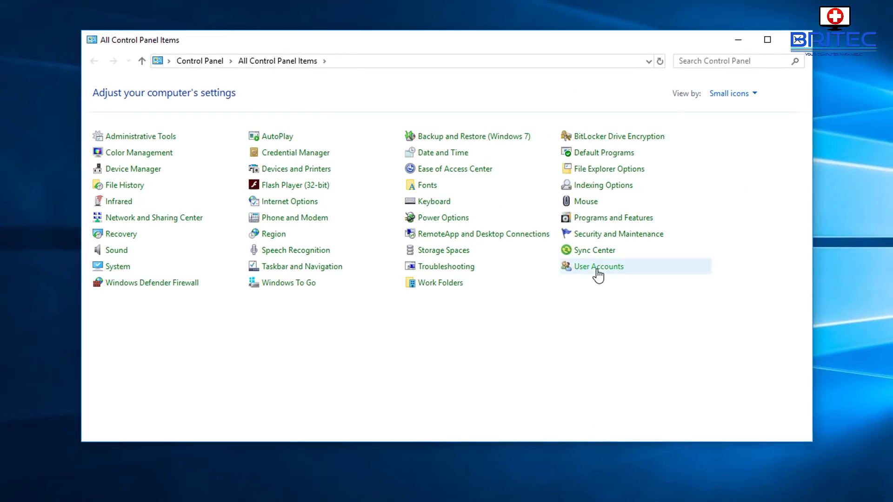
click(598, 275)
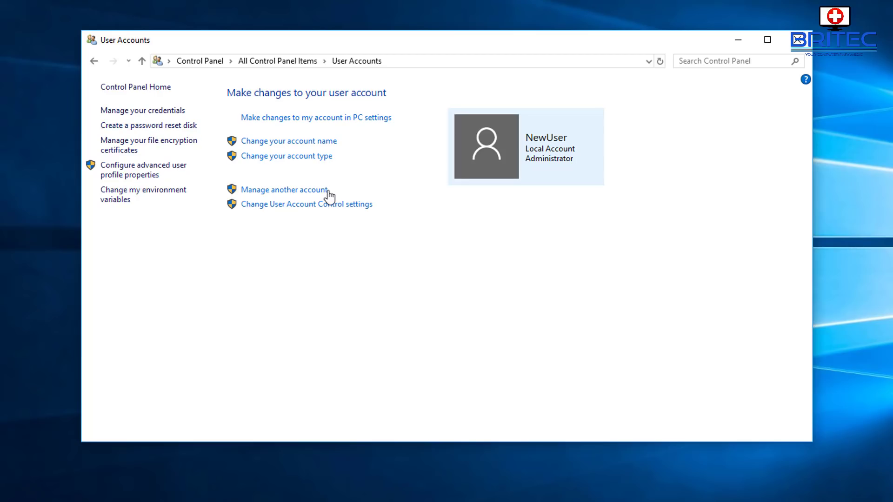
click(375, 122)
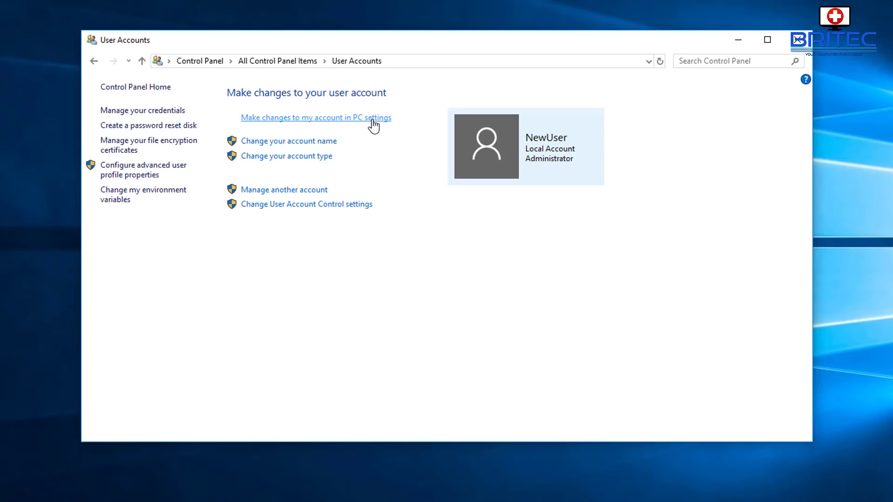
click(305, 190)
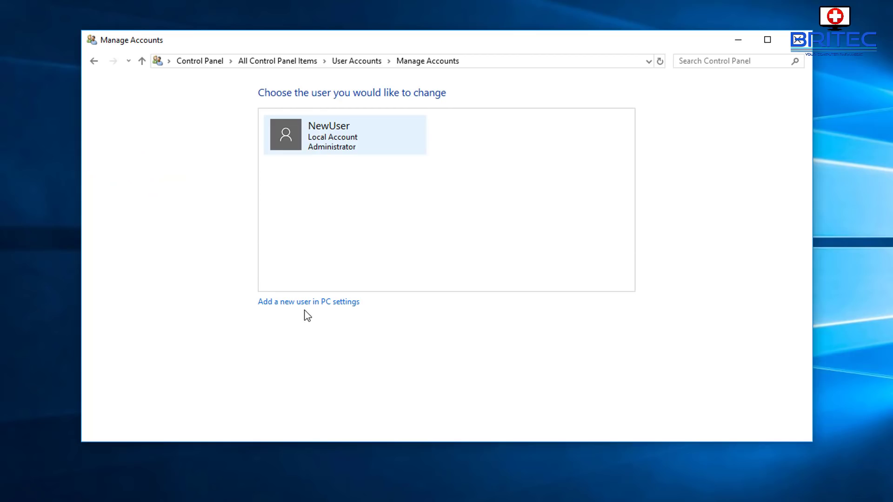
- Add someone else to this PC, skipping sign-in information and choosing a user without a Microsoft account
click(324, 310)
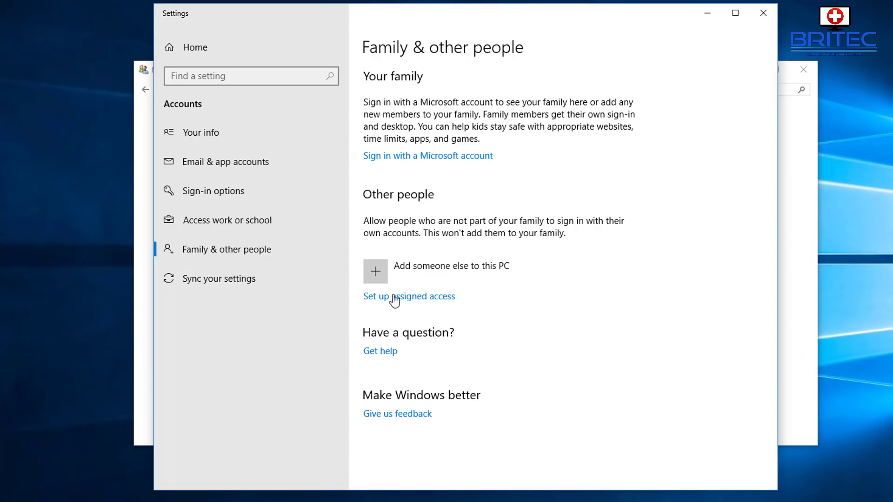
click(376, 270)
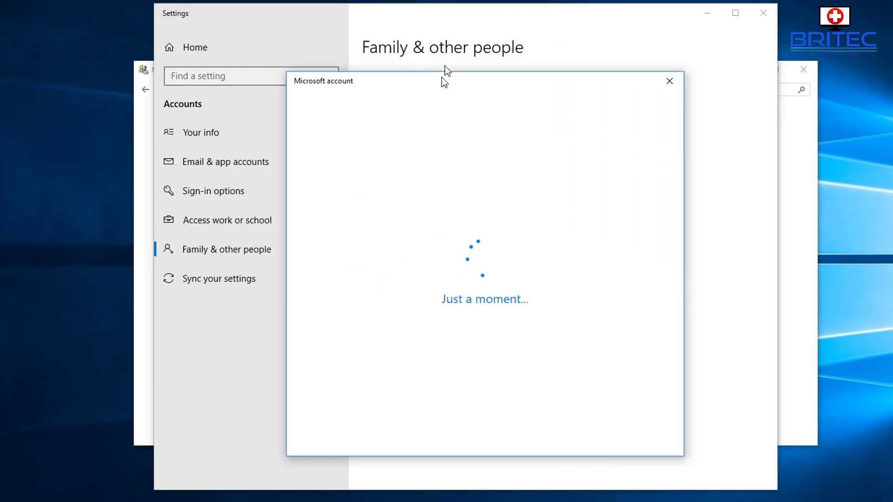
drag(444, 82, 431, 46)
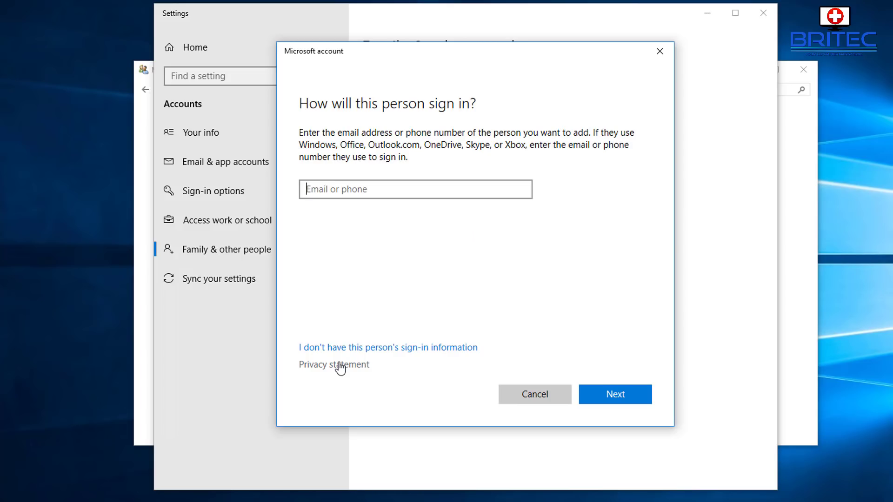
click(404, 351)
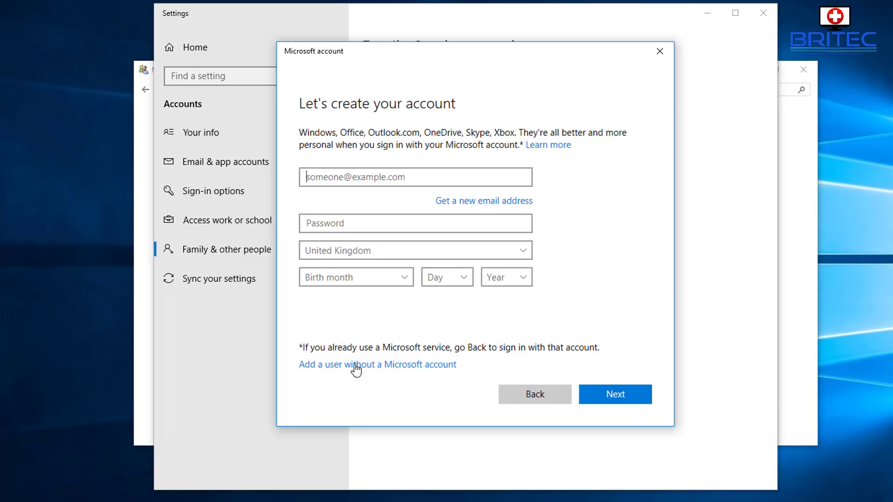
click(387, 366)
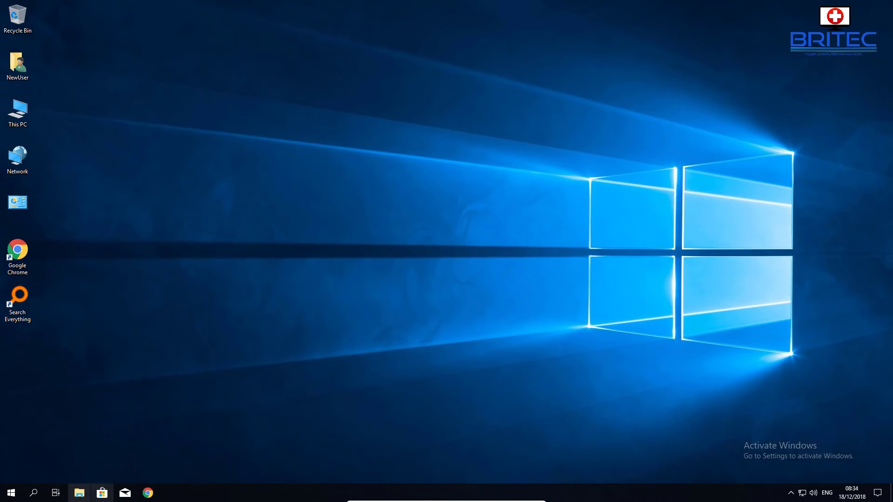
- Run Command Prompt as administrator from search and execute sfc /scannow
click(33, 493)
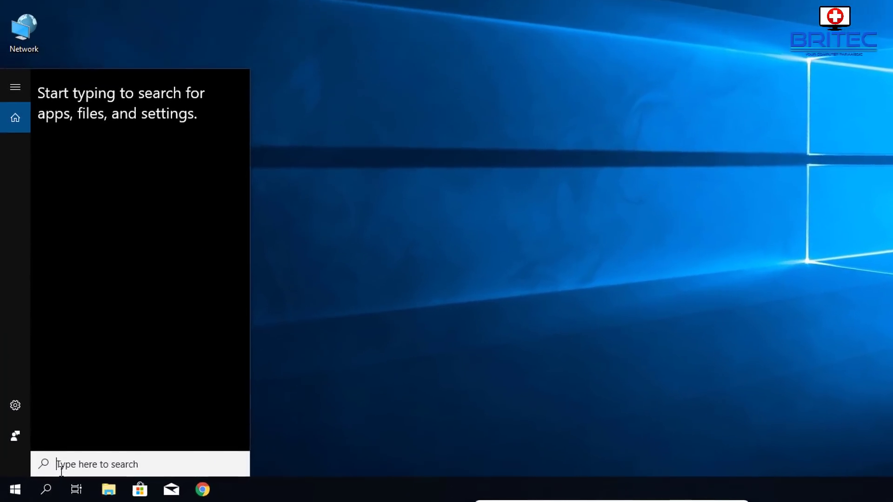
text(cmd)
right_click(104, 134)
click(153, 150)
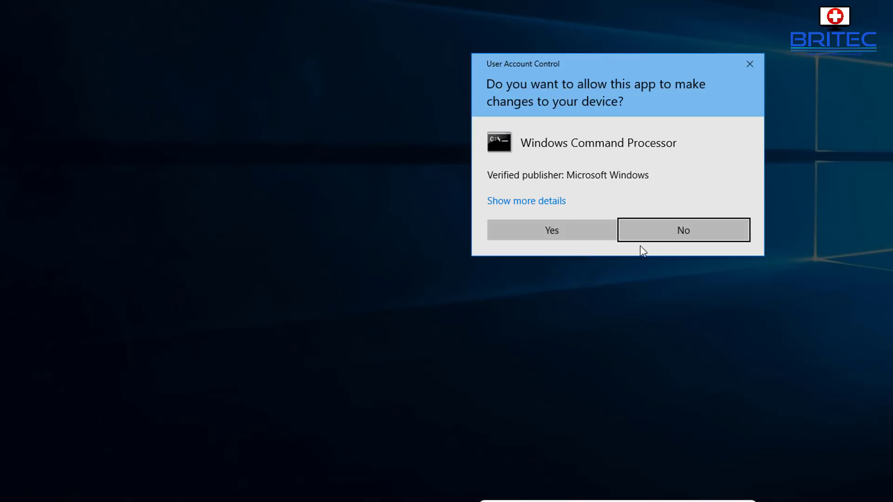
click(587, 234)
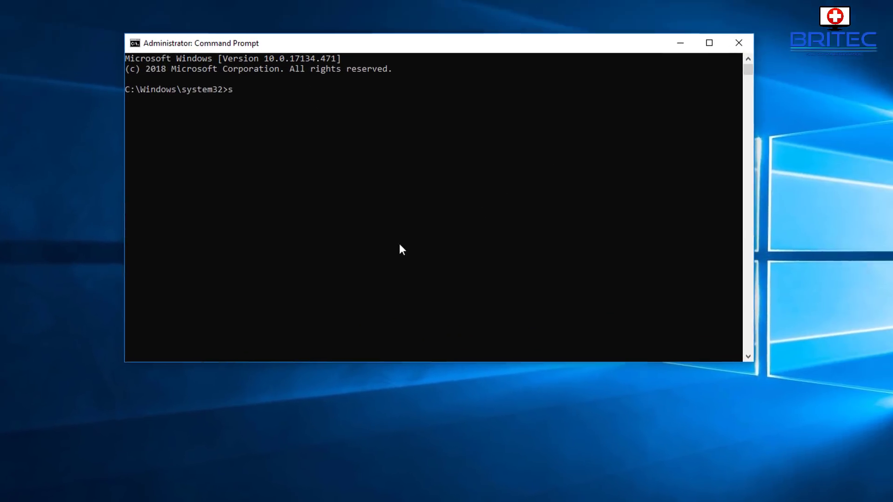
text(sfc /scanno)
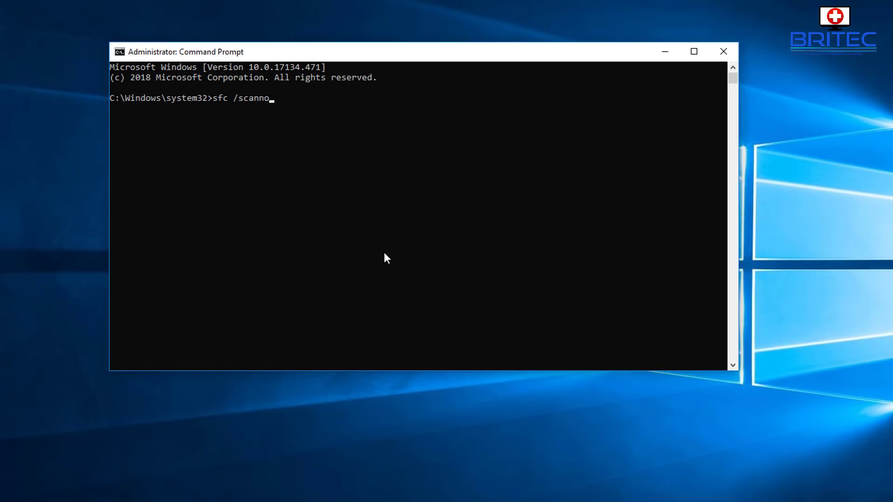
text(w)
key(Return)
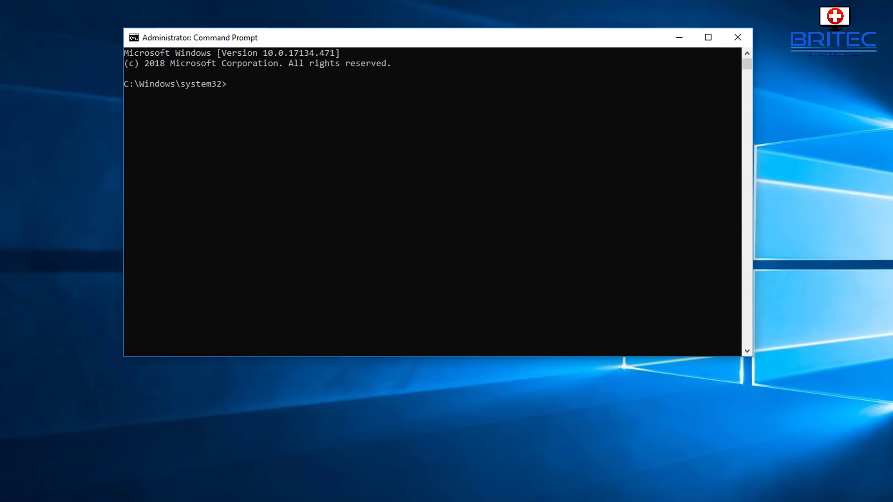
- Paste and run DISM /Online /Cleanup-Image /RestoreHealth at the elevated prompt
text(DISM /Online /Cleanup-Image /RestoreHealth)
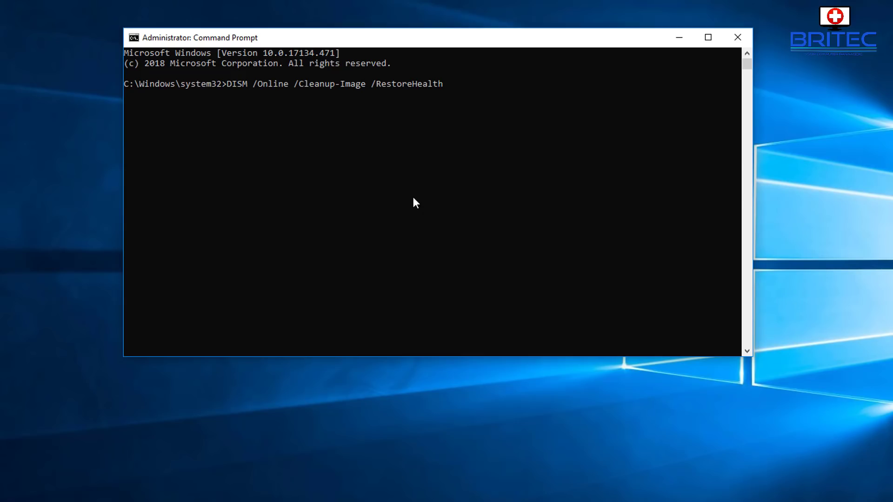
key(Return)
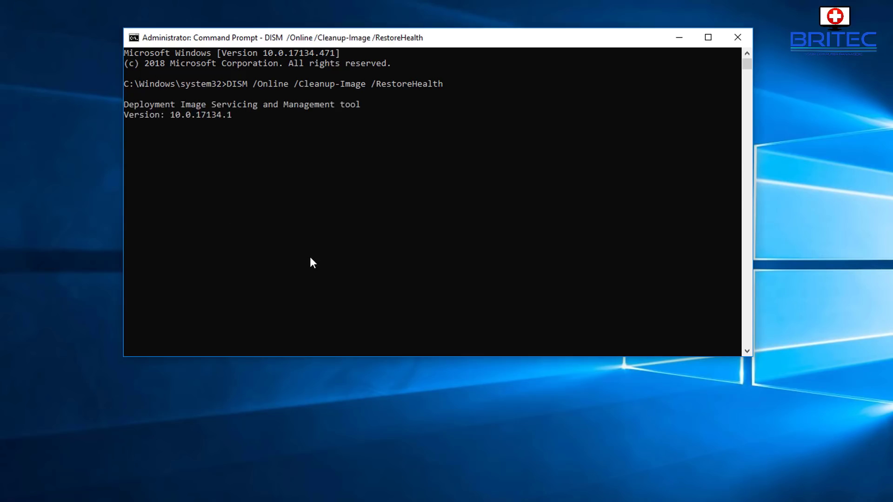